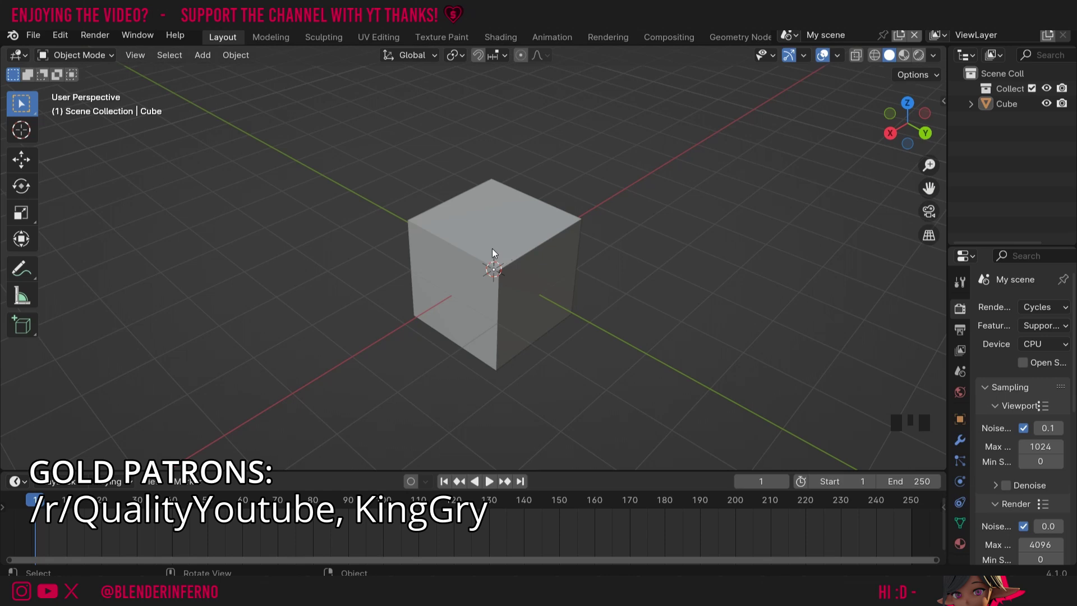
- Select the default cube in the 3D viewport
click(509, 275)
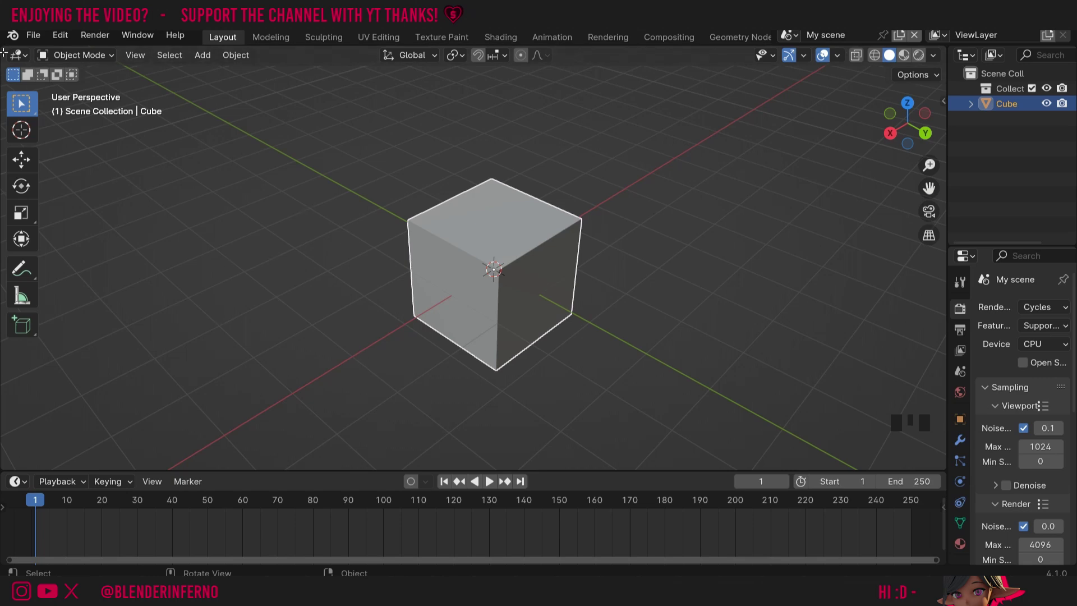
- Split the 3D view into two side-by-side areas and make the left one an Image Editor
drag(2, 48, 379, 56)
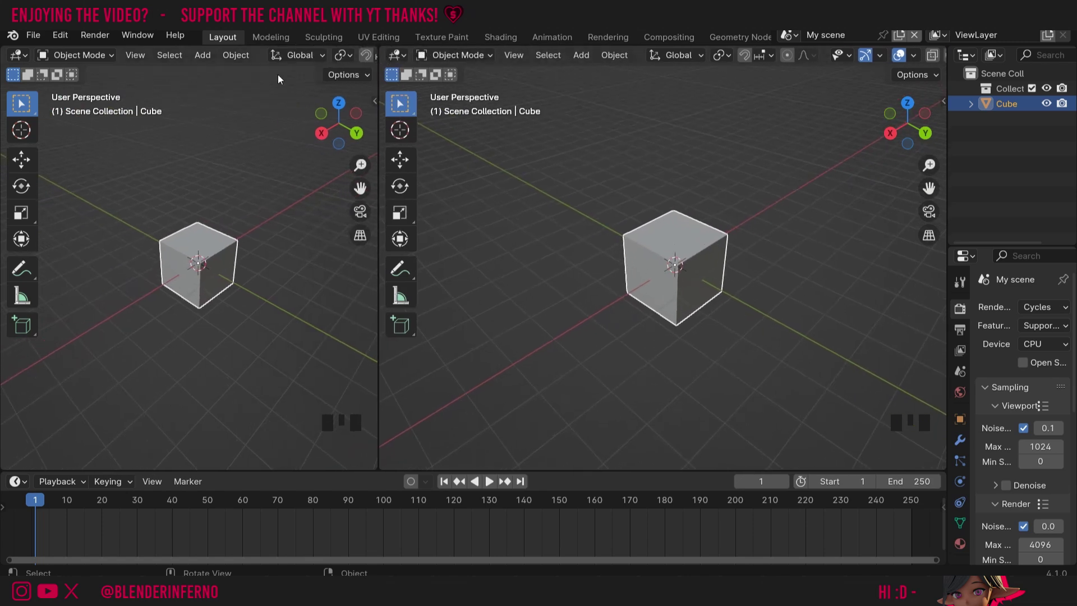
click(18, 55)
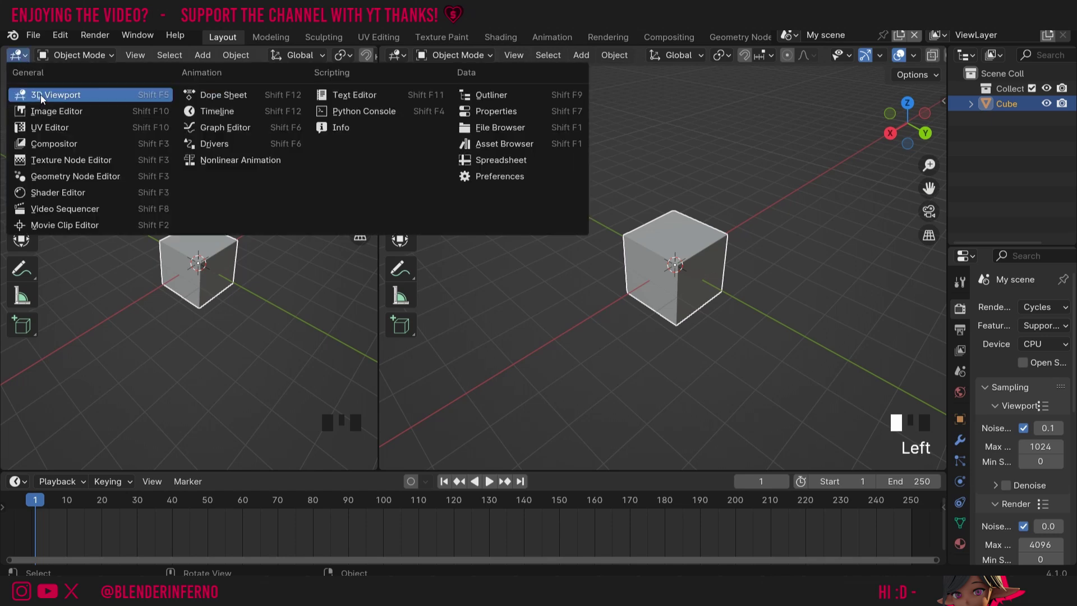
click(58, 111)
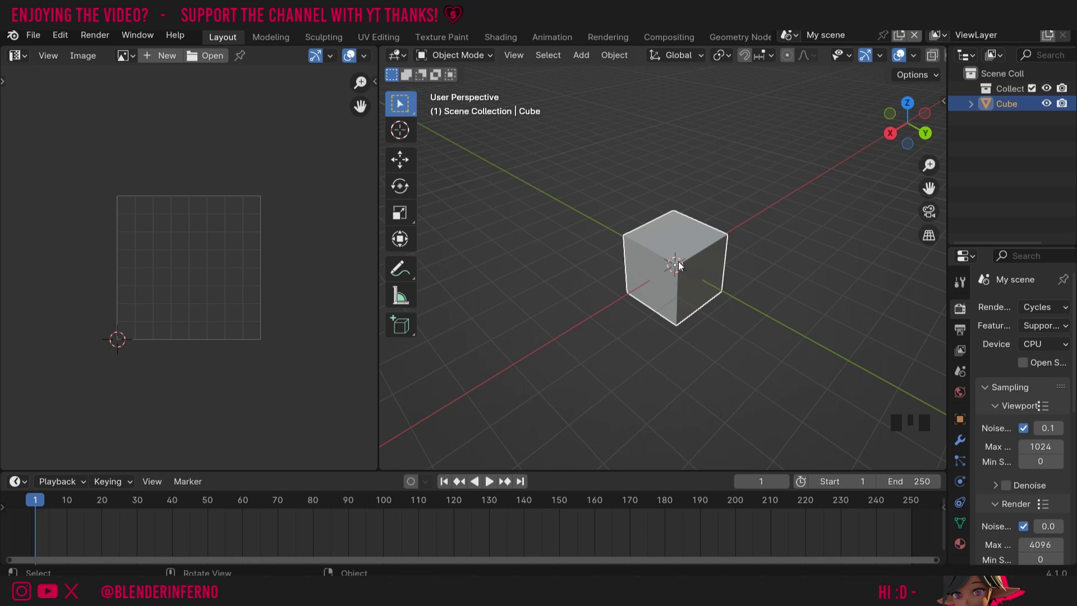
- Put the cube in Edit Mode with all faces selected so its six-face cross UV layout shows
key(Tab)
key(a)
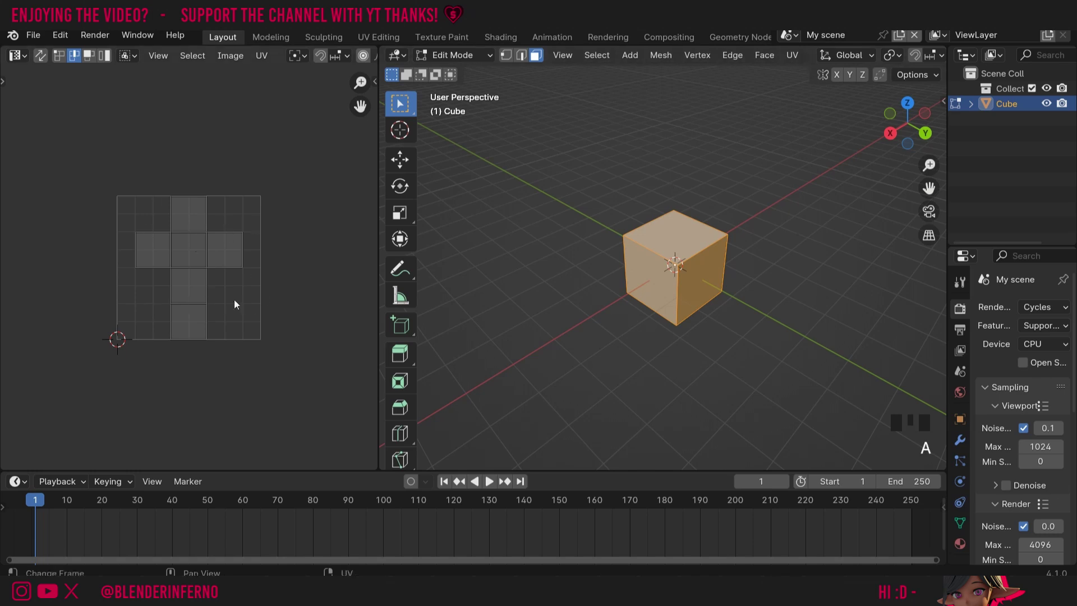
scroll(227, 227, up, 3)
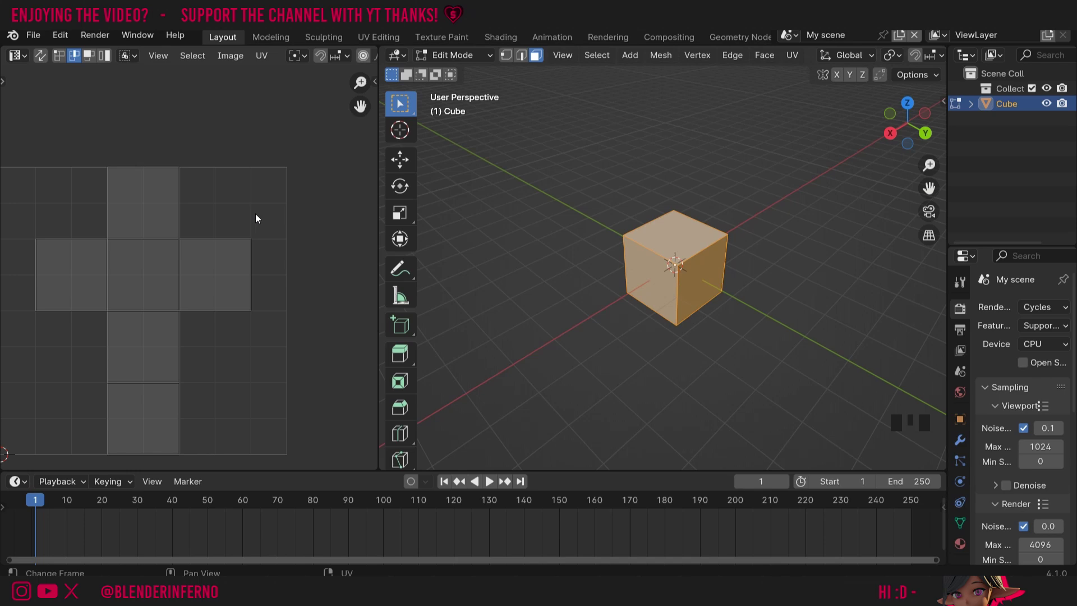
scroll(255, 218, down, 1)
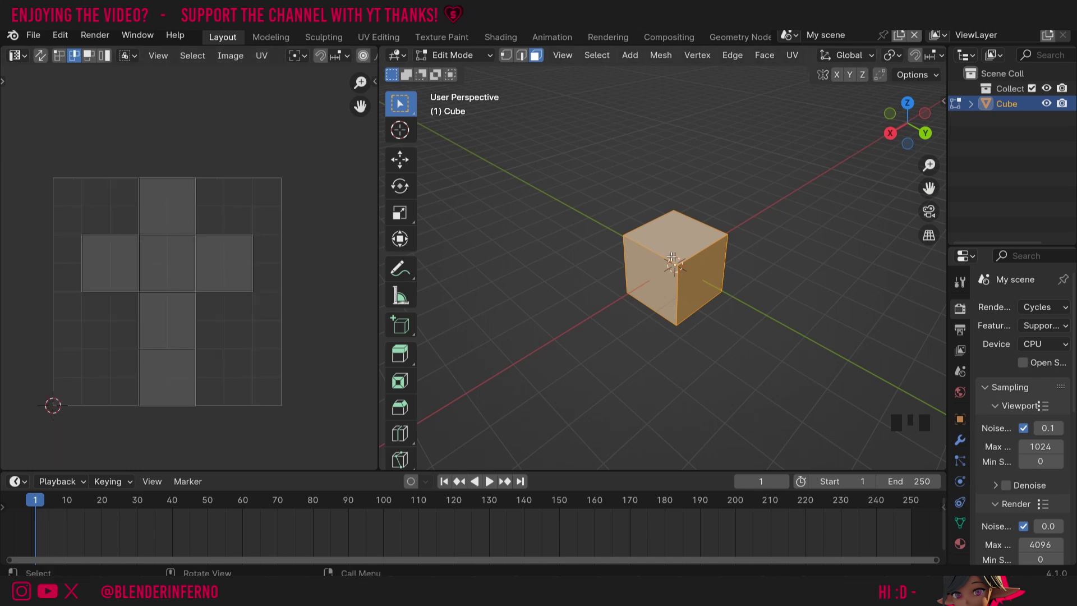
drag(908, 124, 858, 161)
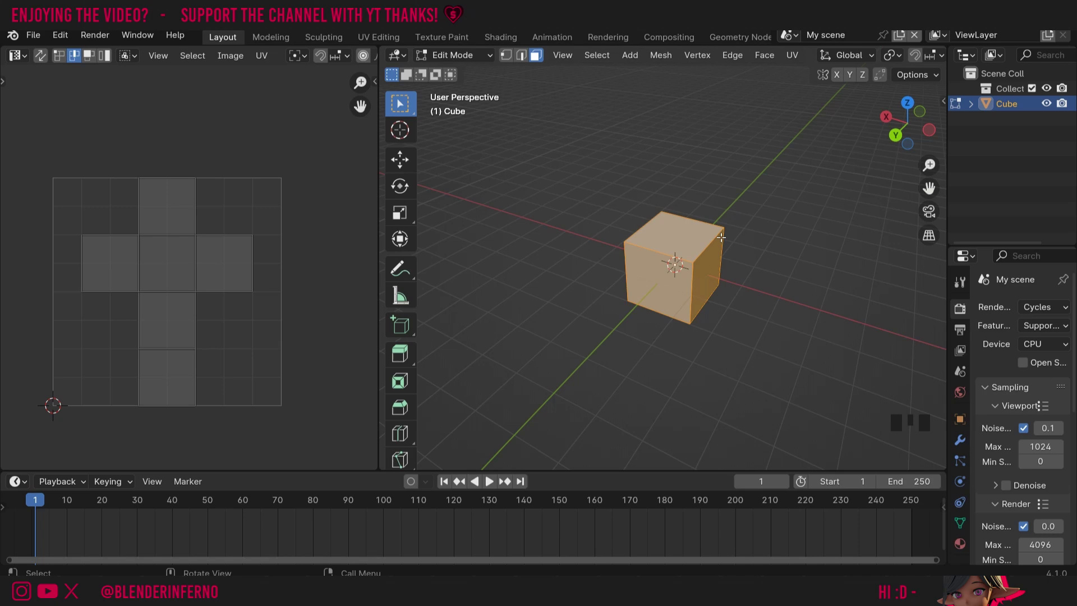
- Re-project all the cube's UVs with Project from View and collapse the operator panel
key(a)
key(u)
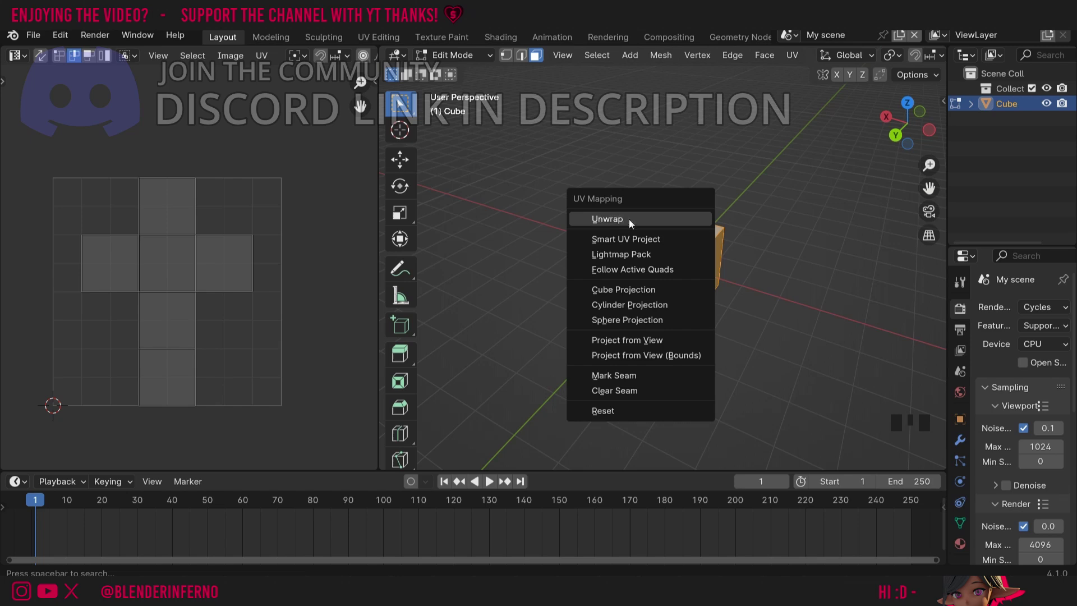
click(665, 343)
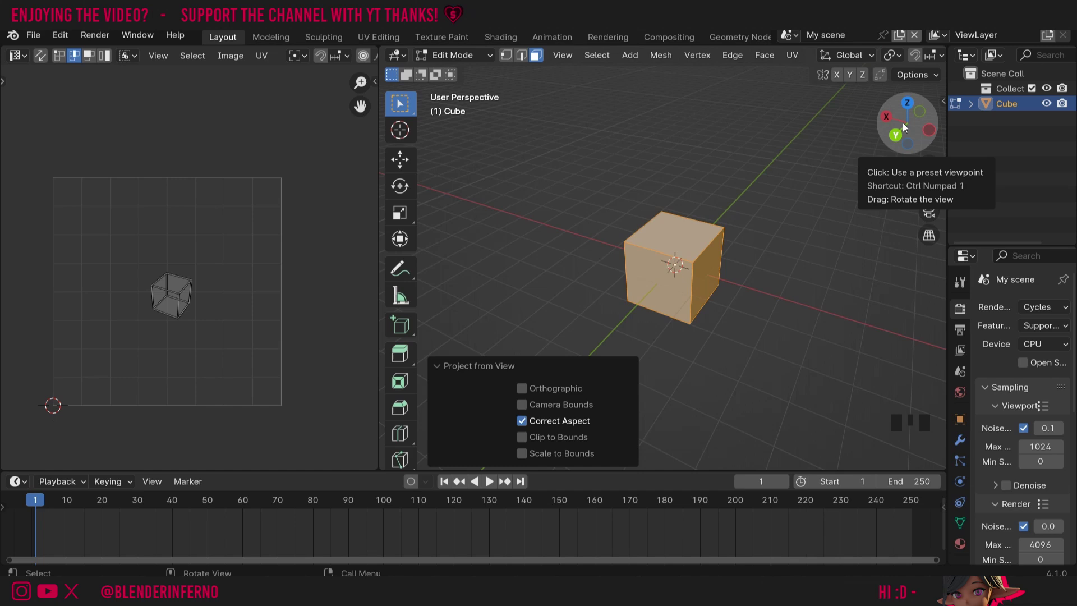
scroll(843, 133, up, 5)
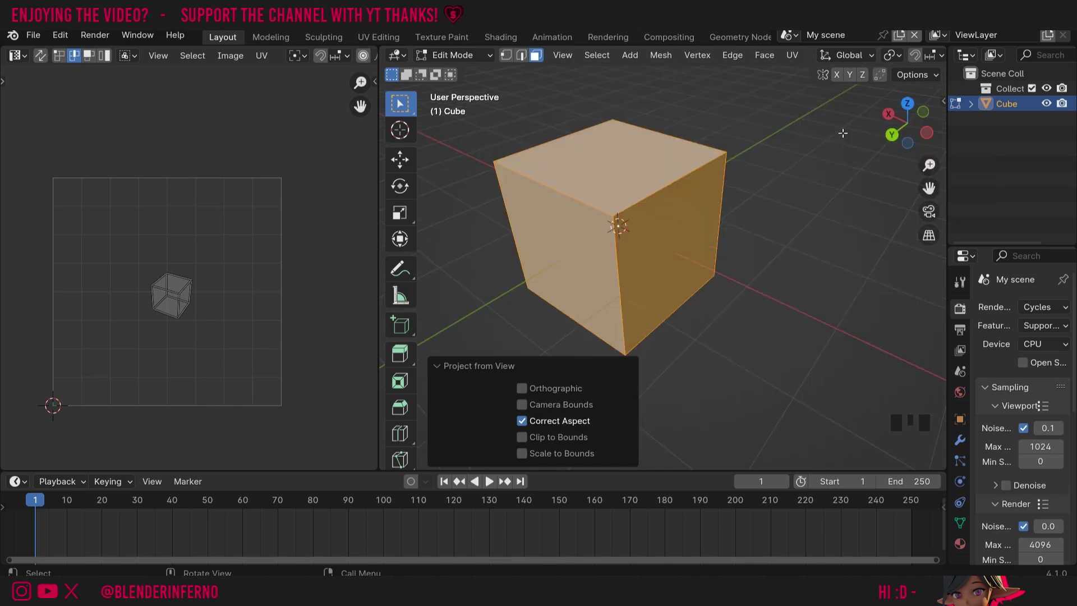
click(842, 133)
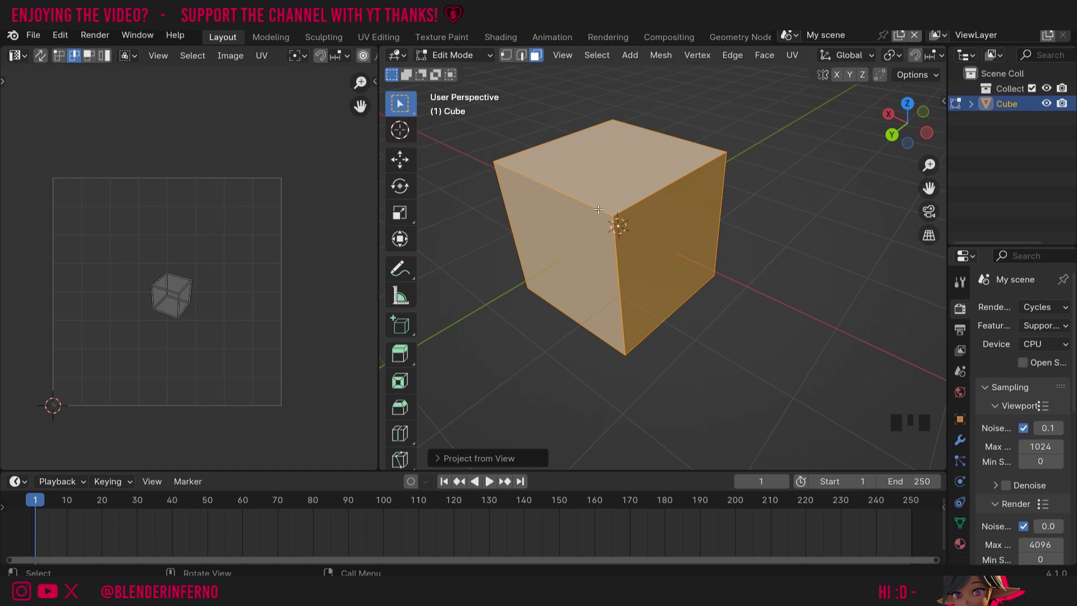
- In edge select mode, mark one top edge of the cube as a seam
key(2)
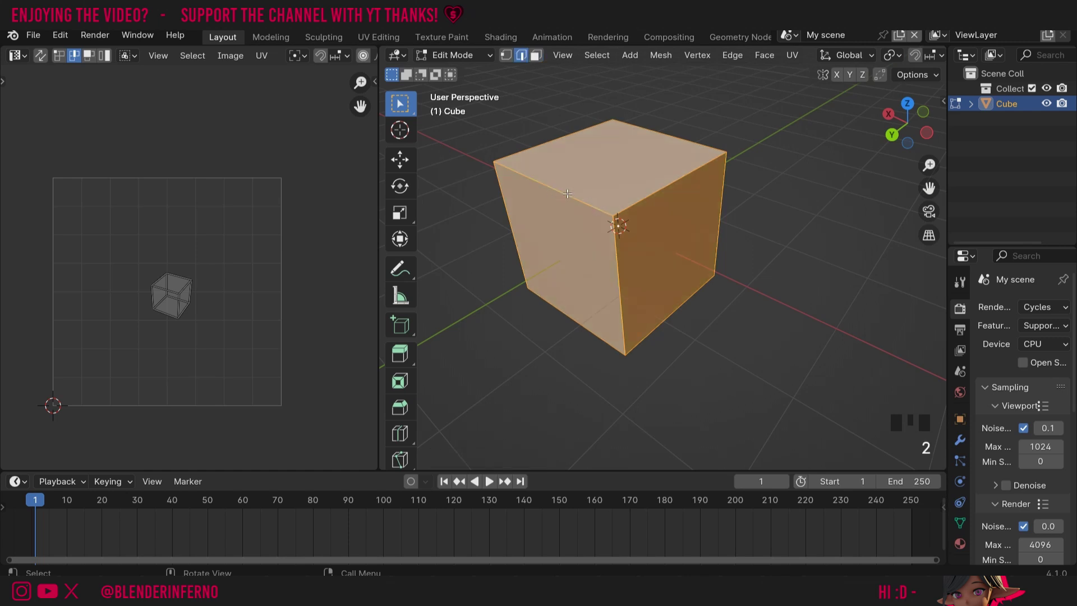
click(568, 163)
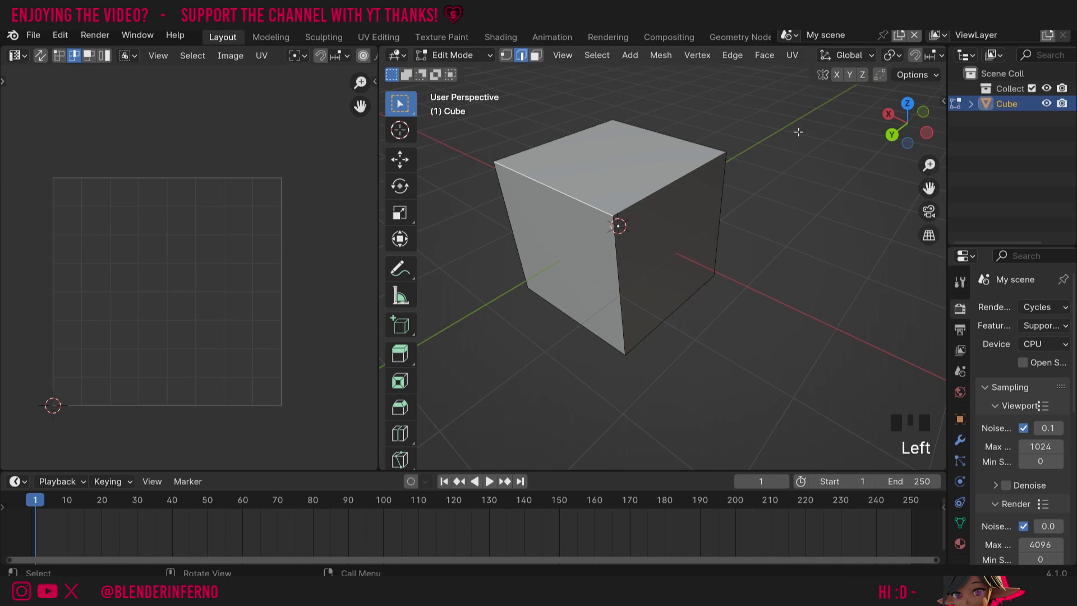
middle_drag(829, 143, 505, 185)
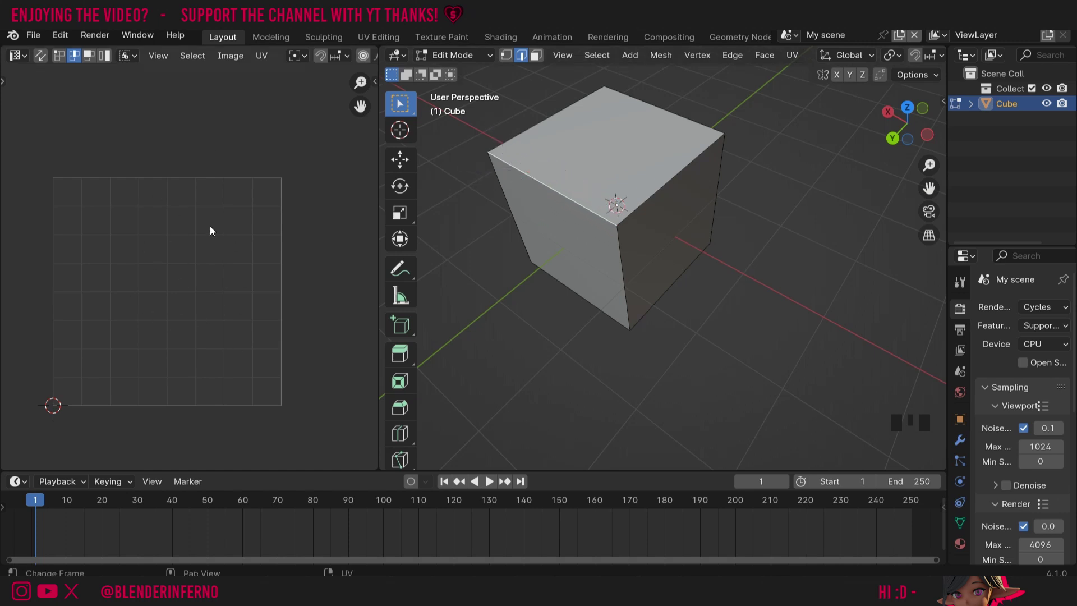
right_click(603, 215)
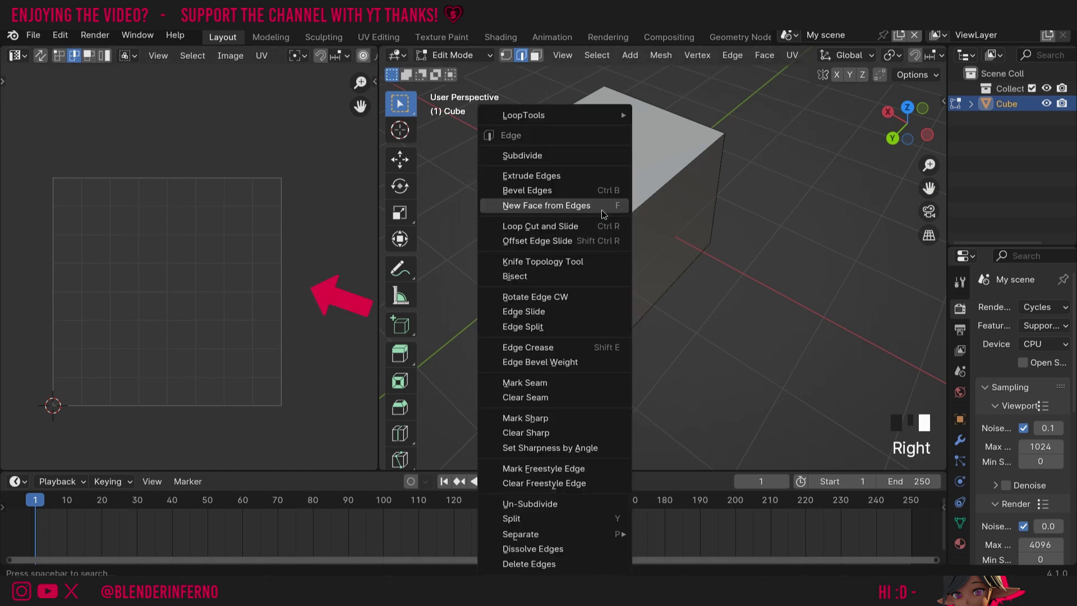
click(557, 382)
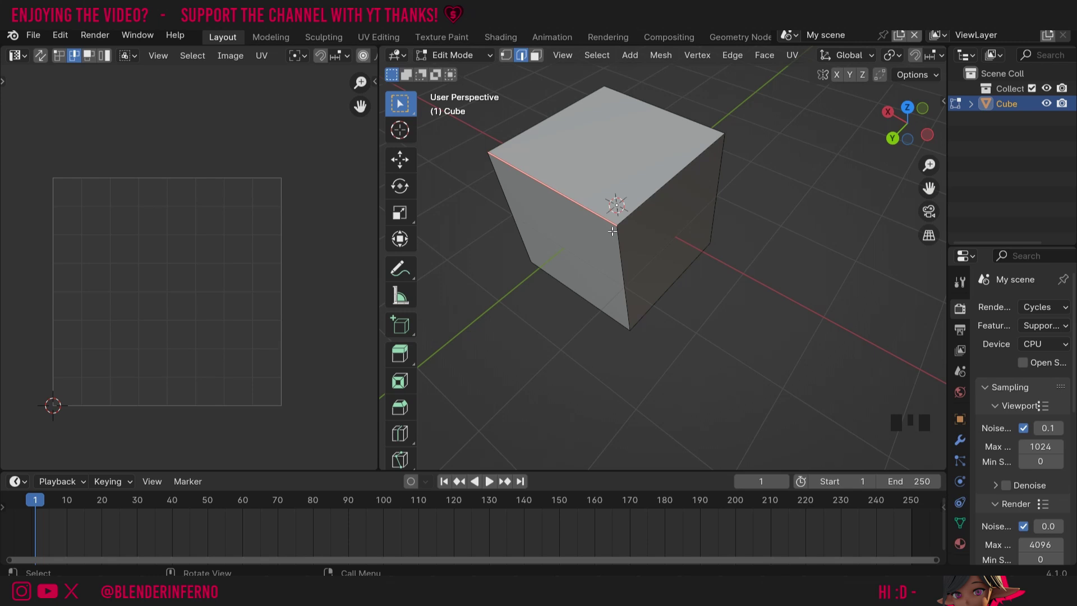
- Select the whole cube and Unwrap it using the seam
key(a)
key(u)
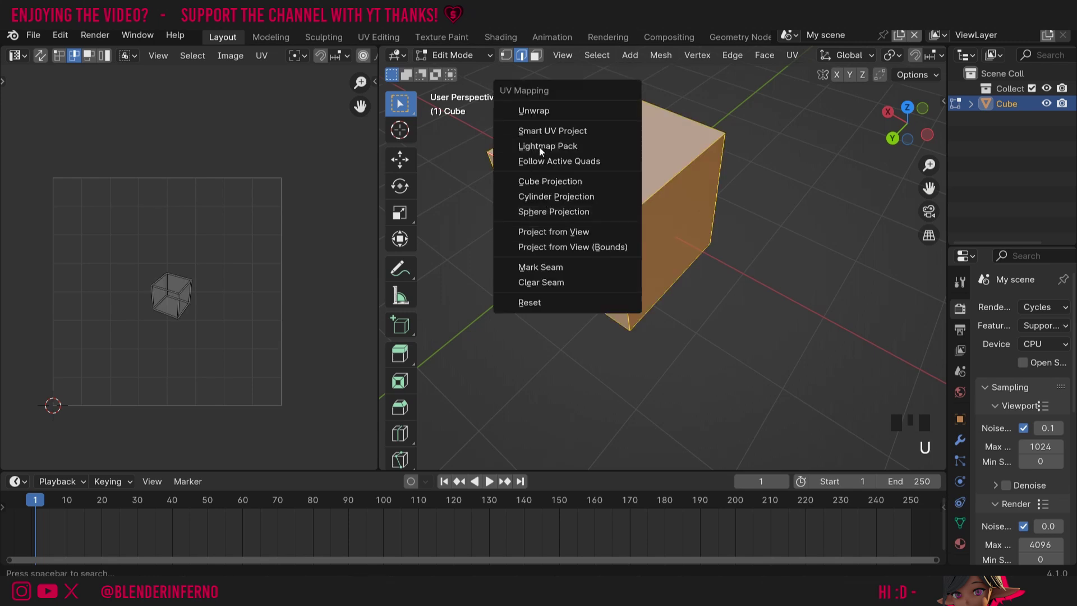
click(543, 111)
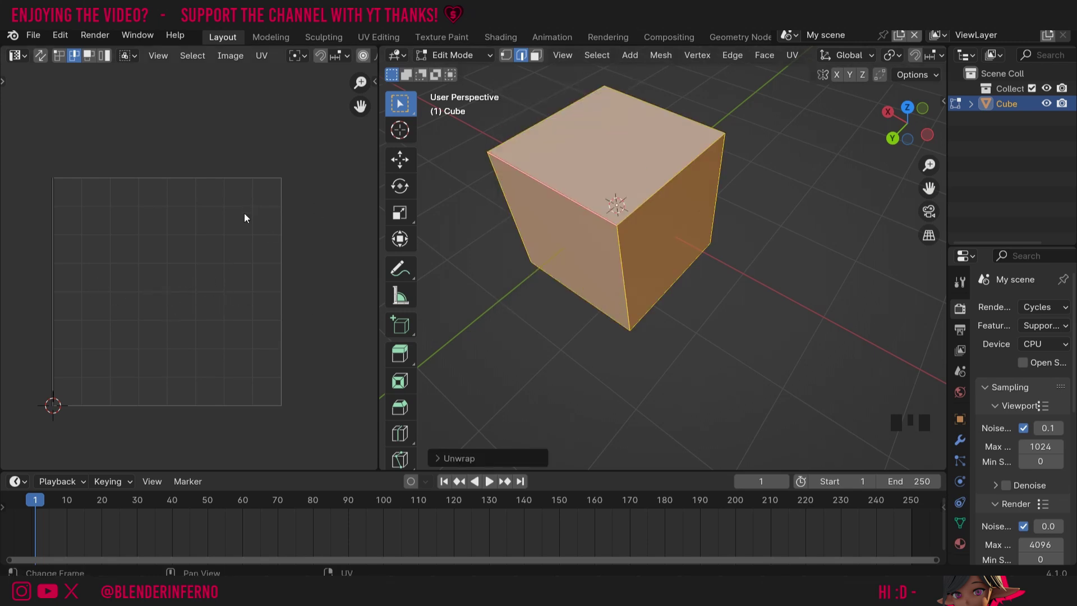
scroll(196, 402, down, 4)
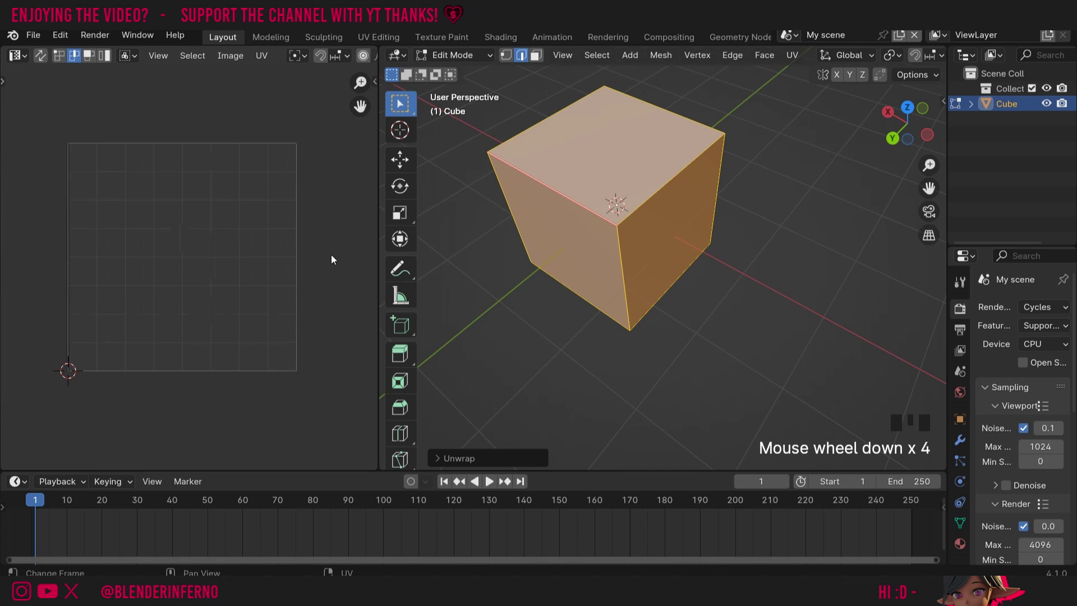
- Mark another top edge as a seam and unwrap the whole cube along its seams
click(661, 184)
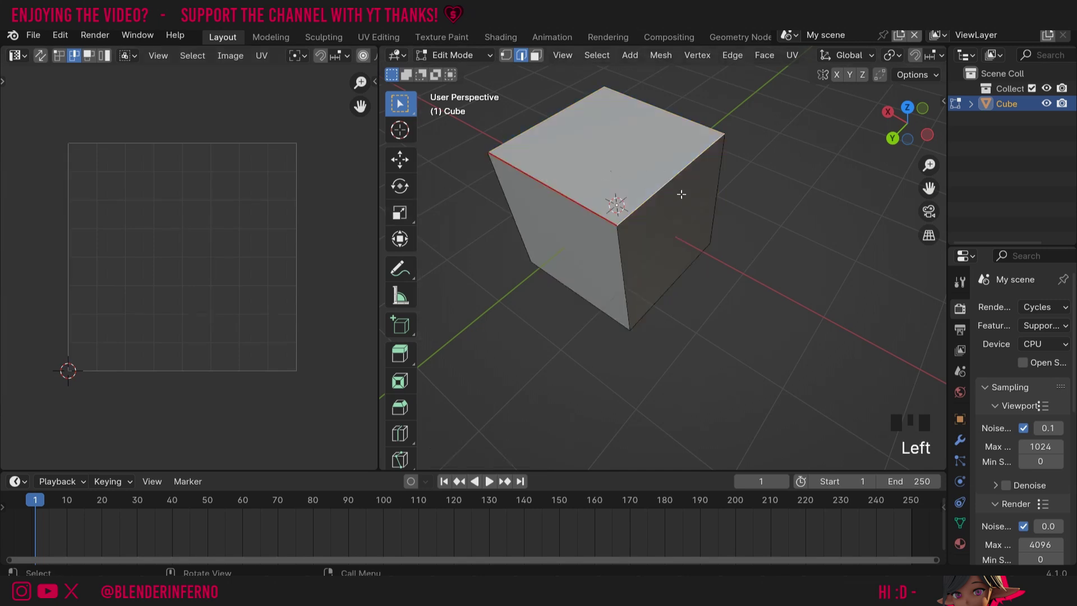
shift+click(544, 120)
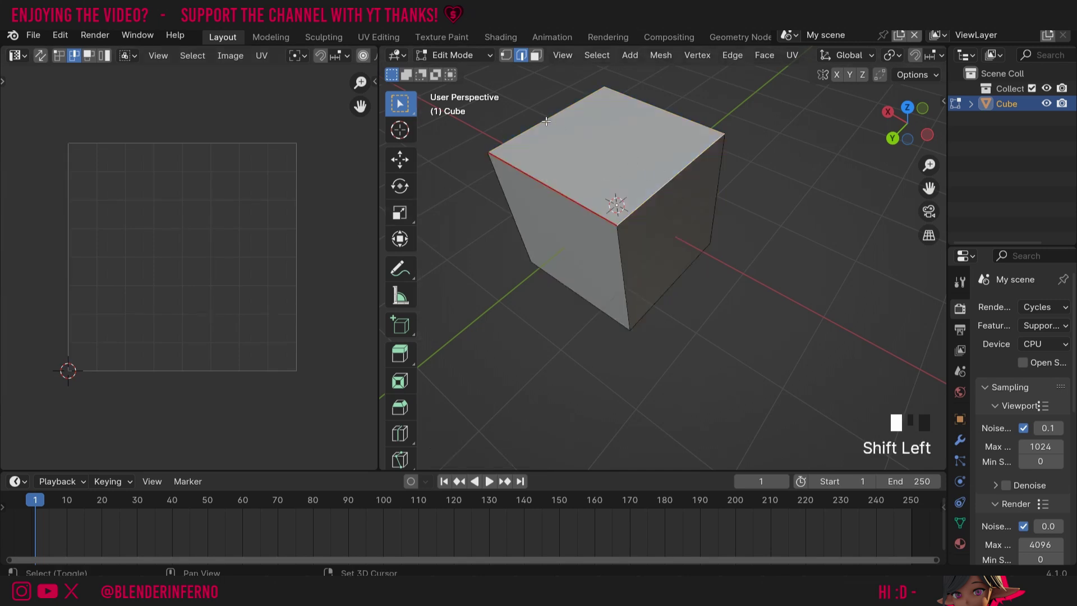
right_click(644, 328)
click(629, 341)
key(a)
key(u)
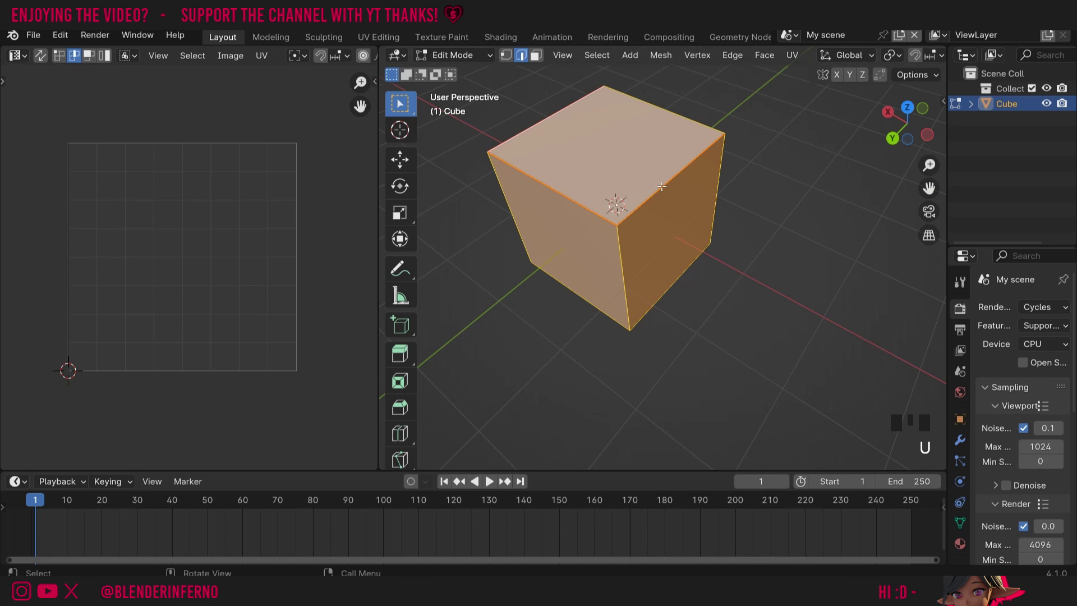
key(u)
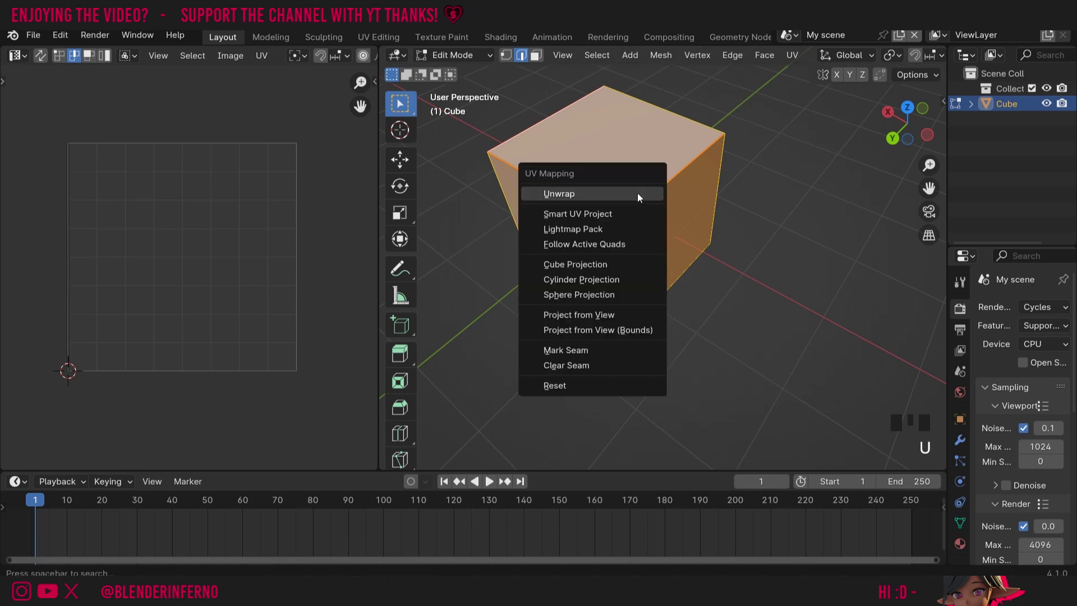
click(638, 195)
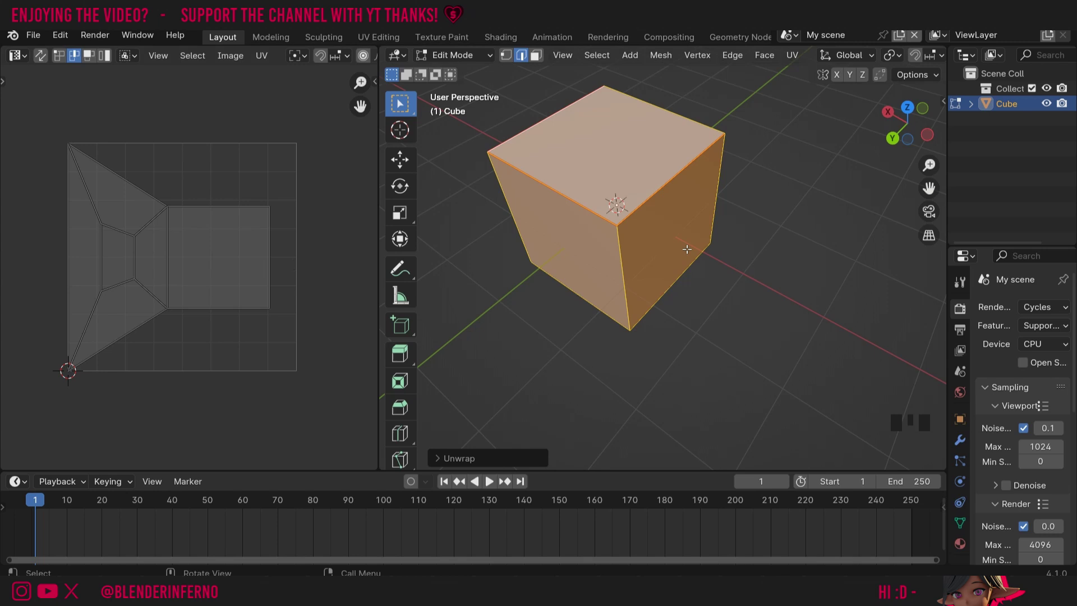
- Reselect all faces to display the fan and rectangular island in the UV editor
click(581, 231)
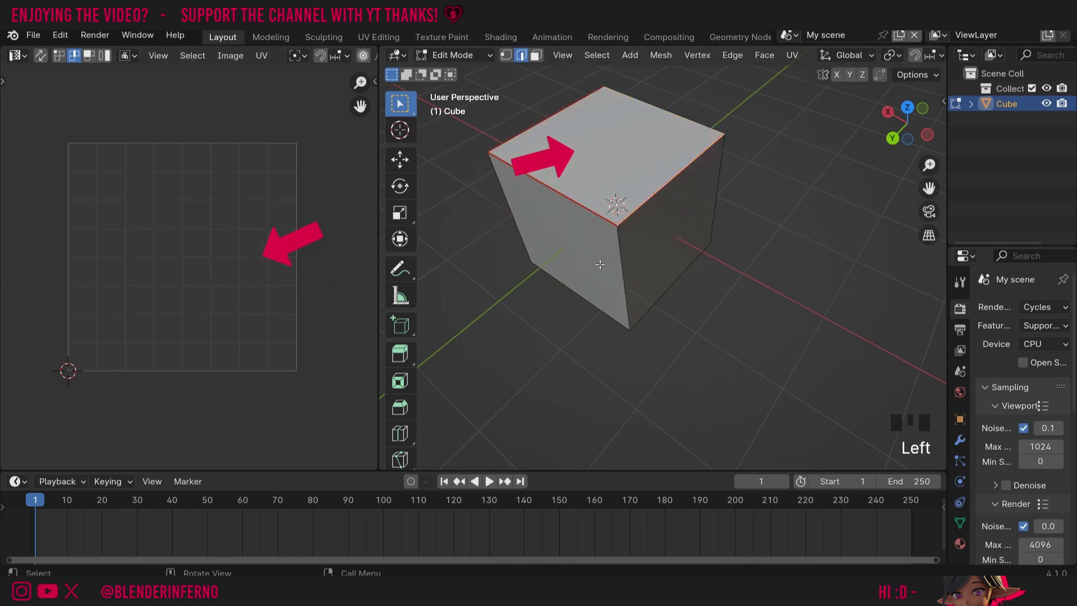
key(a)
drag(907, 122, 807, 147)
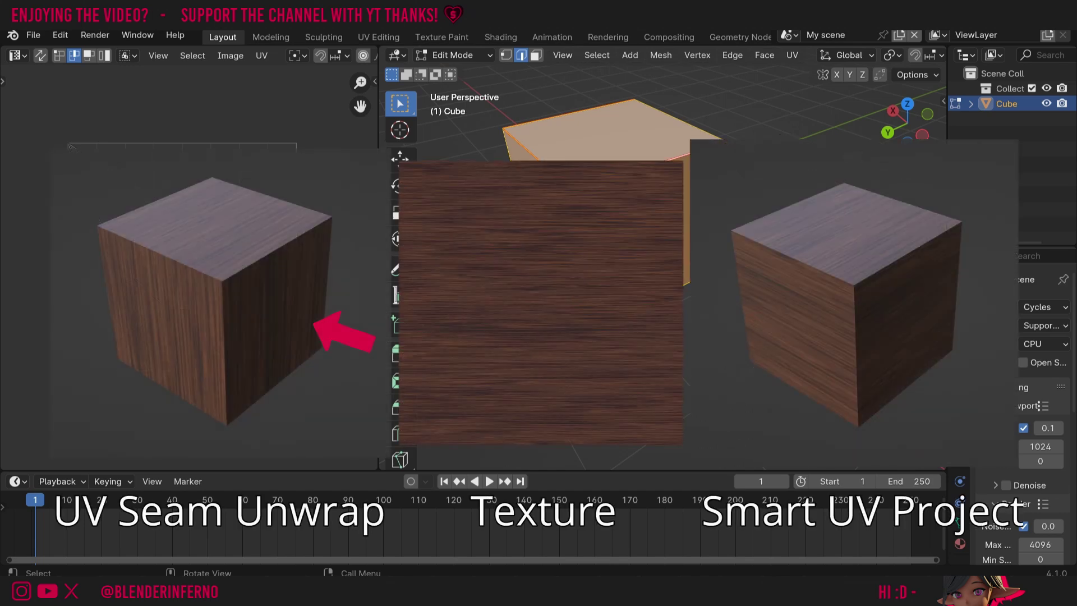
- Deselect everything so only the red top-face seams remain visible
click(826, 279)
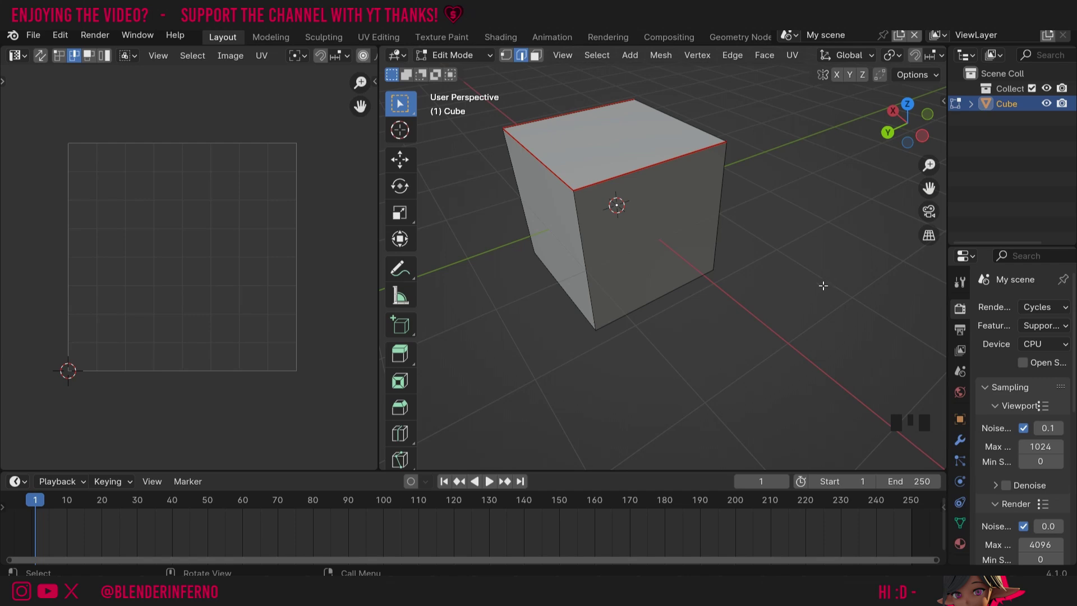
middle_drag(823, 286, 863, 160)
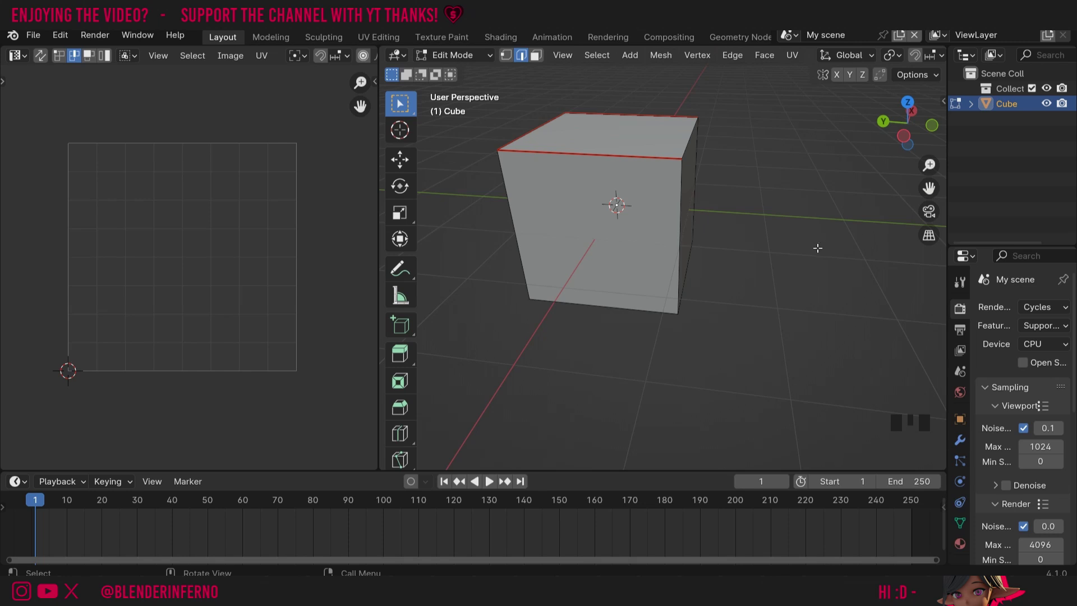
drag(895, 122, 640, 145)
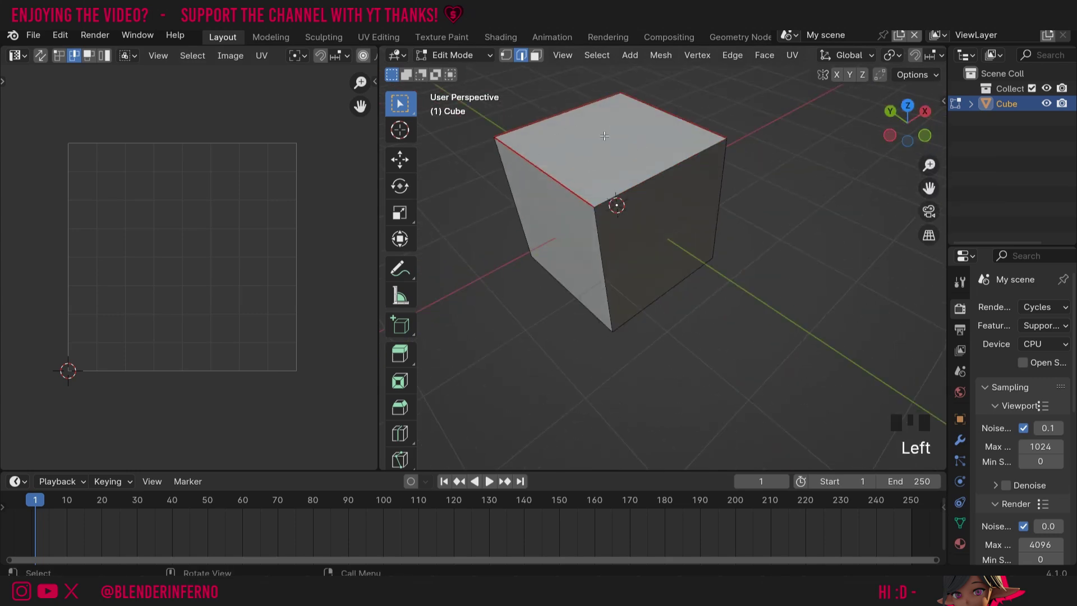
middle_drag(625, 156, 623, 204)
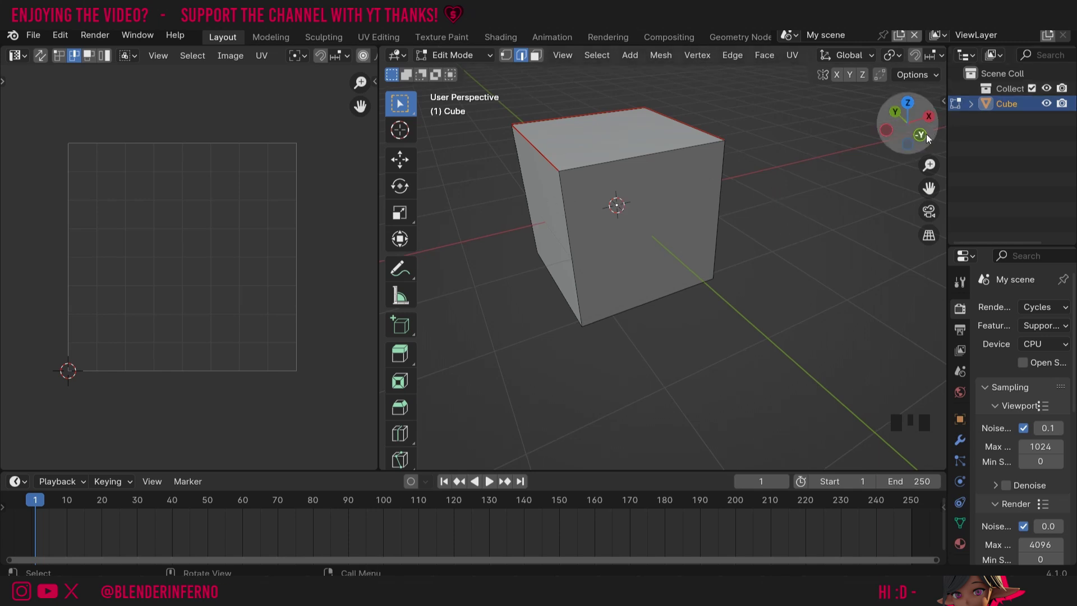
drag(927, 134, 625, 208)
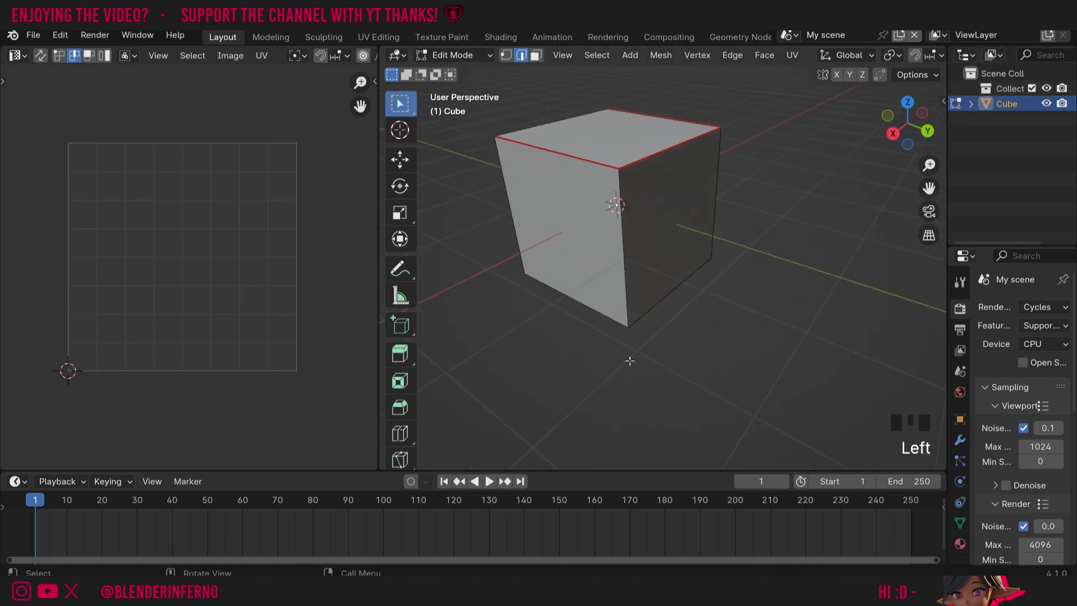
- Mark the cube's right and front vertical edges as seams
click(718, 187)
shift+click(624, 214)
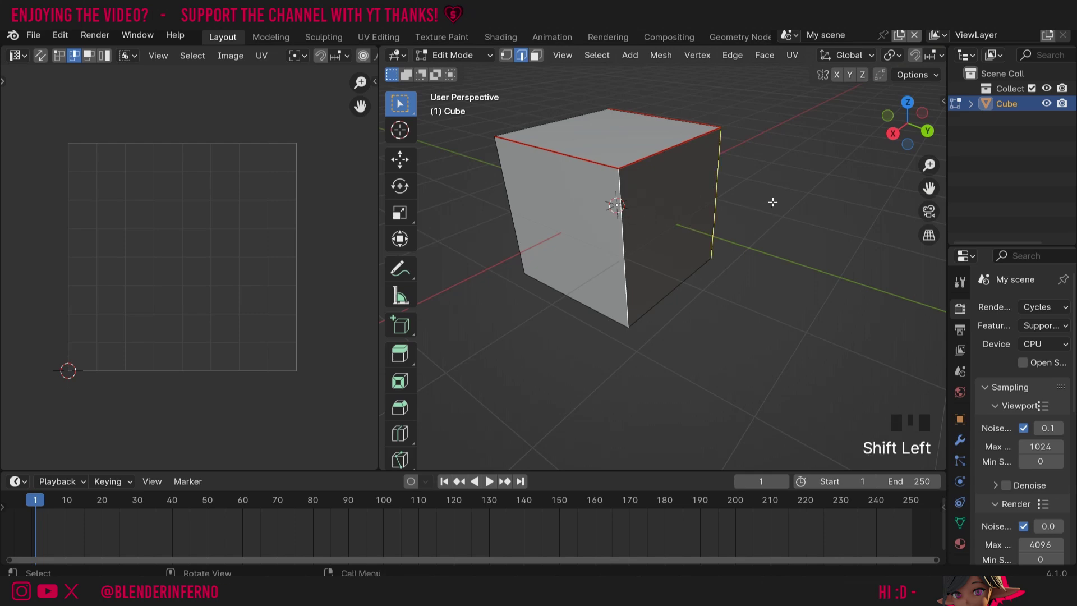
right_click(710, 221)
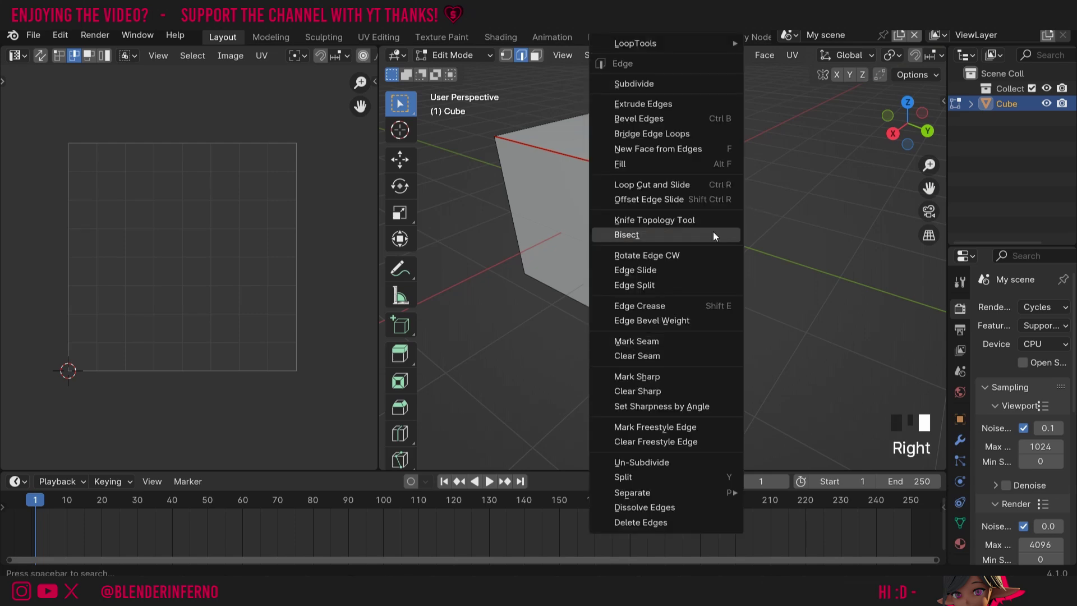
click(688, 342)
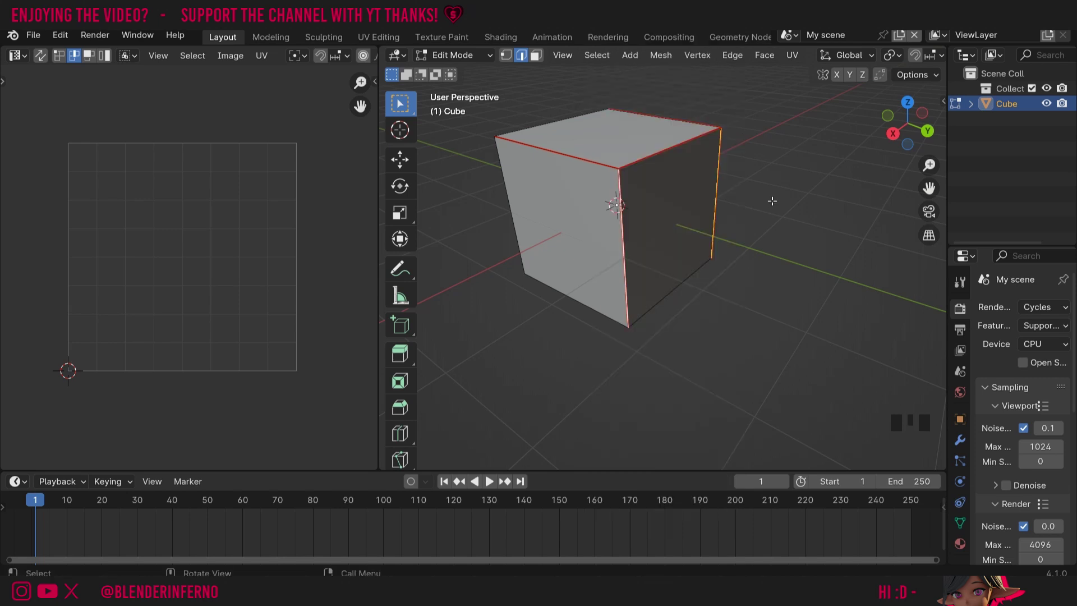
key(ctrl+e)
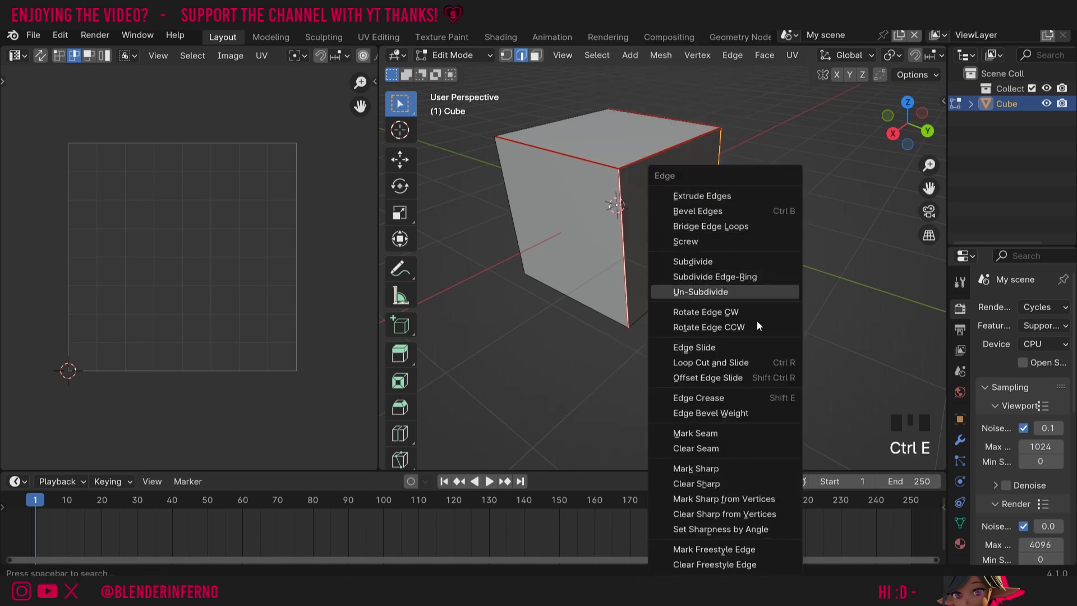
click(717, 454)
- Unwrap the whole cube into an unfolded net and inspect several UV edges
key(a)
key(u)
click(719, 212)
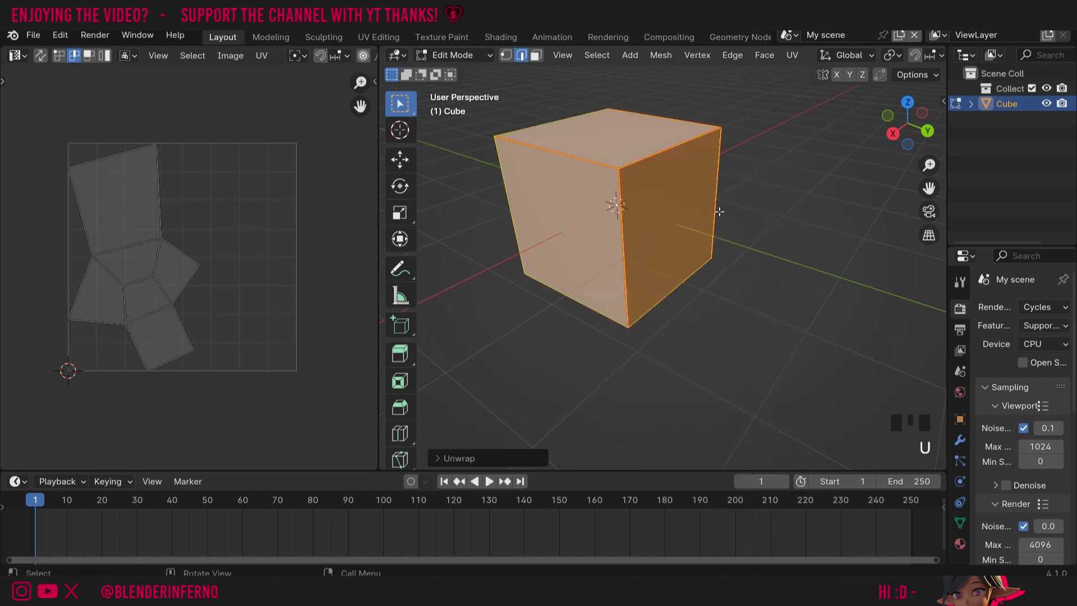
click(159, 266)
click(115, 275)
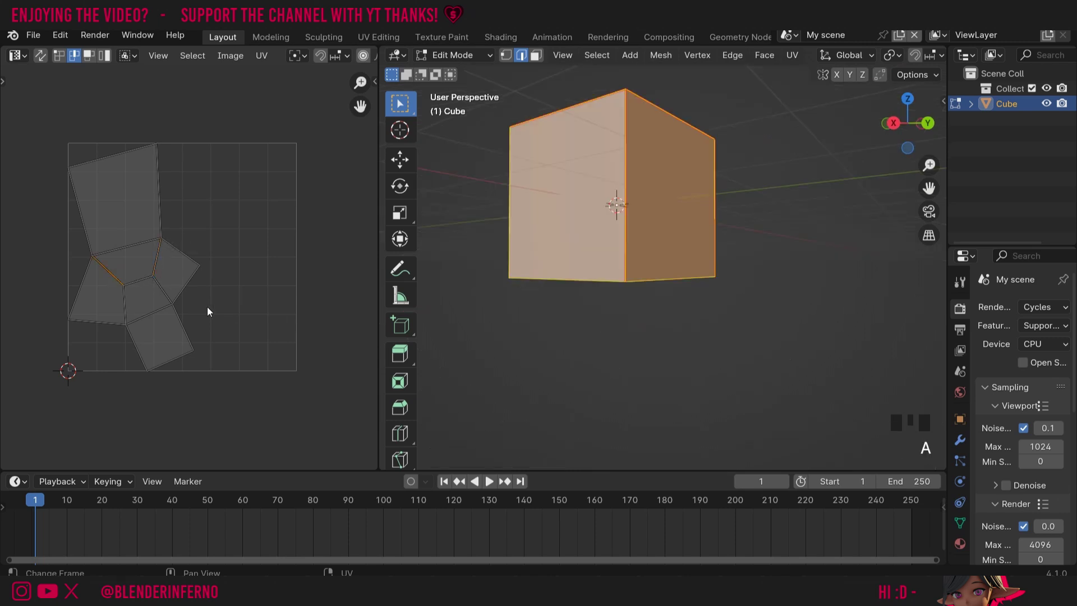
click(158, 264)
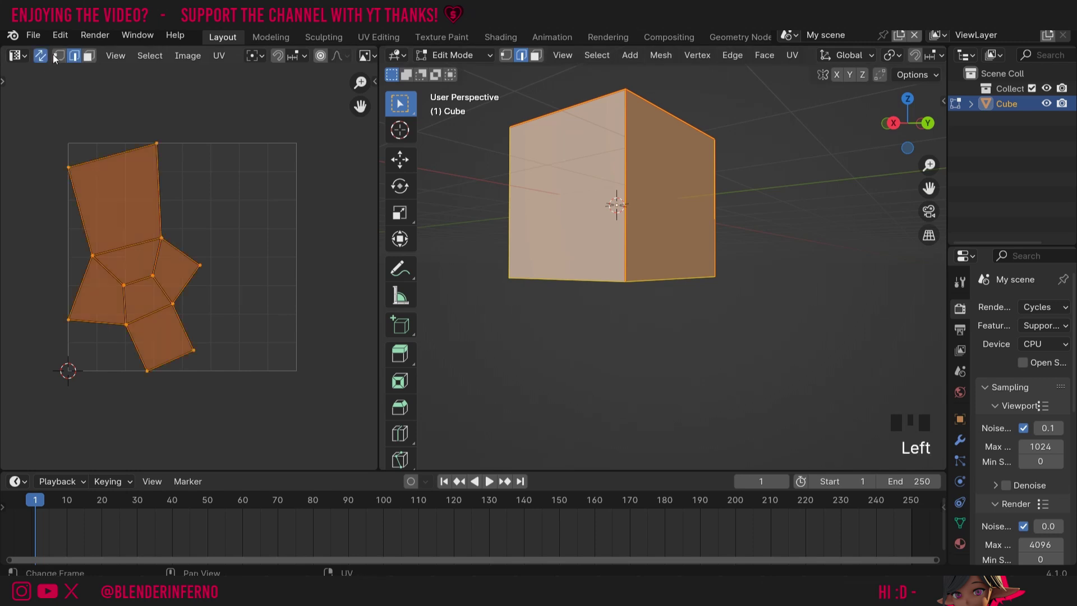
- Select the four edges around the bottom face and mark them as seams
click(156, 256)
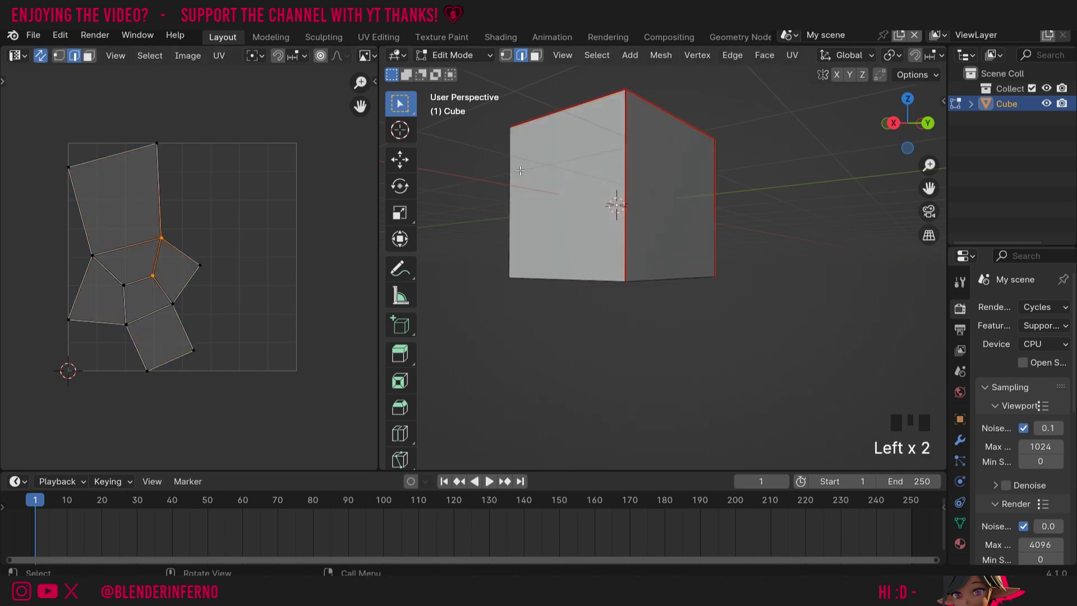
drag(898, 124, 892, 96)
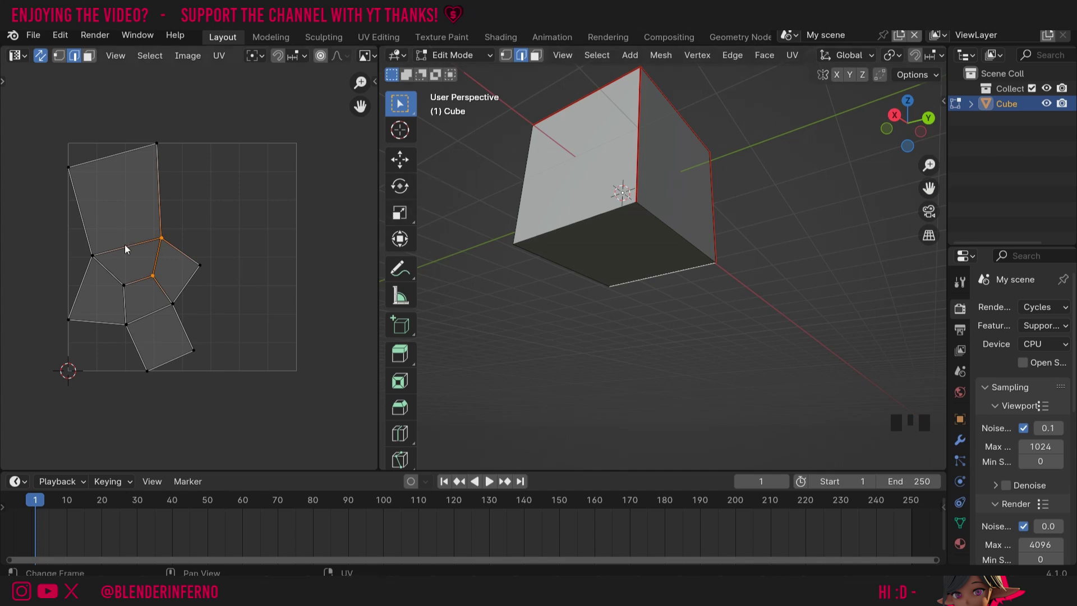
click(115, 280)
drag(908, 123, 877, 158)
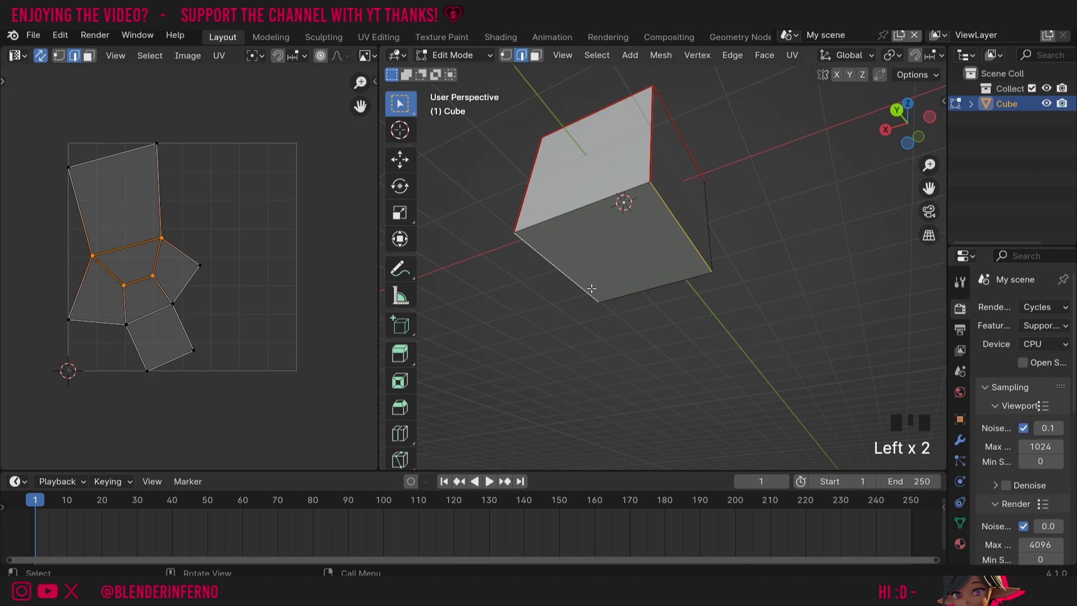
key(ctrl+e)
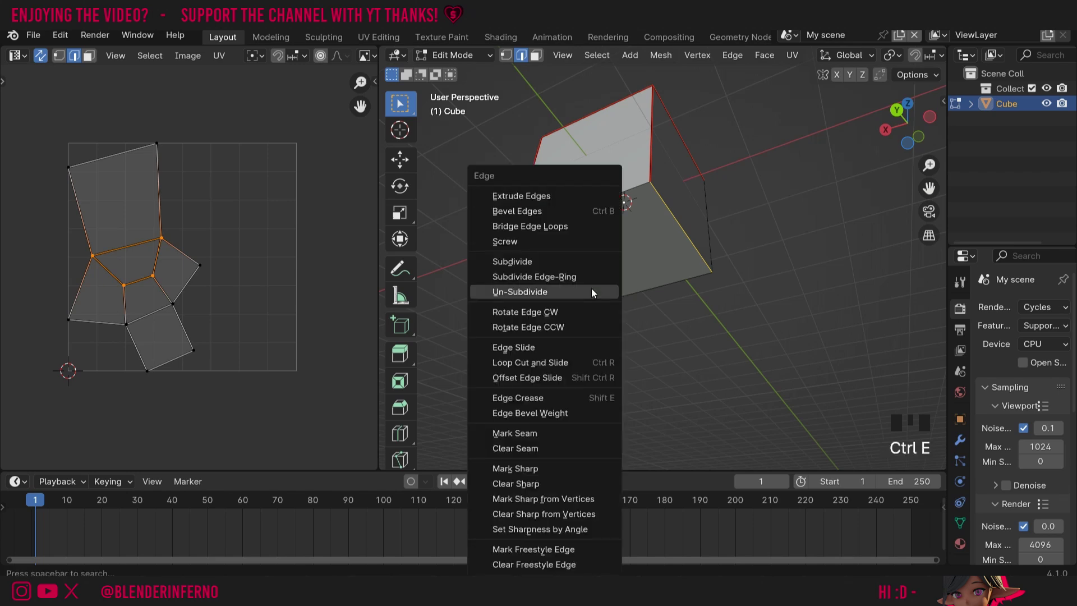
click(555, 435)
- Unwrap the whole cube into a clean cross of six squares, then clear the selection
key(a)
key(u)
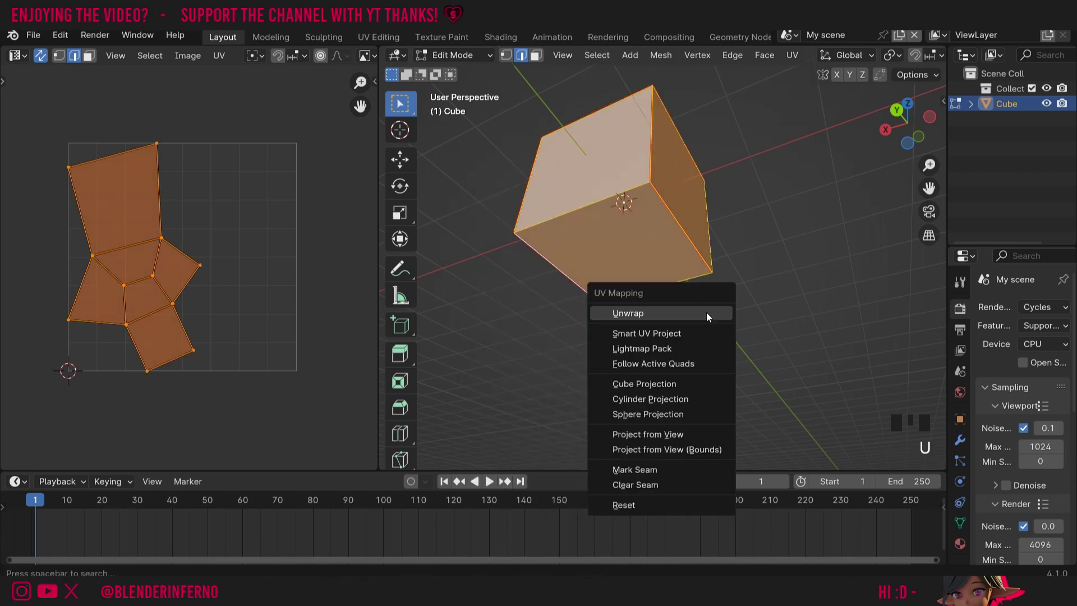
click(706, 312)
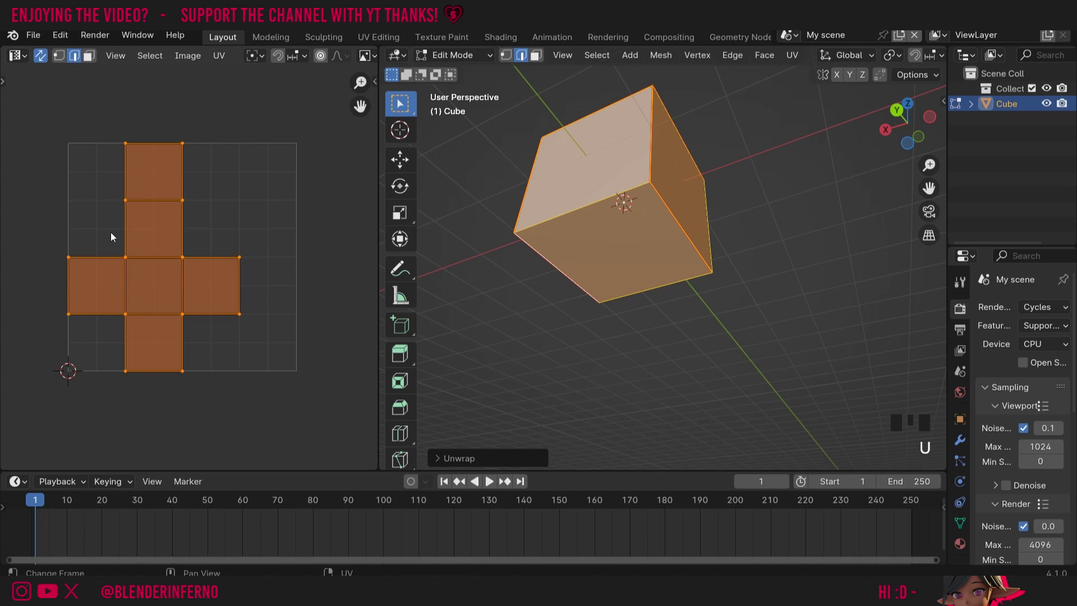
click(721, 285)
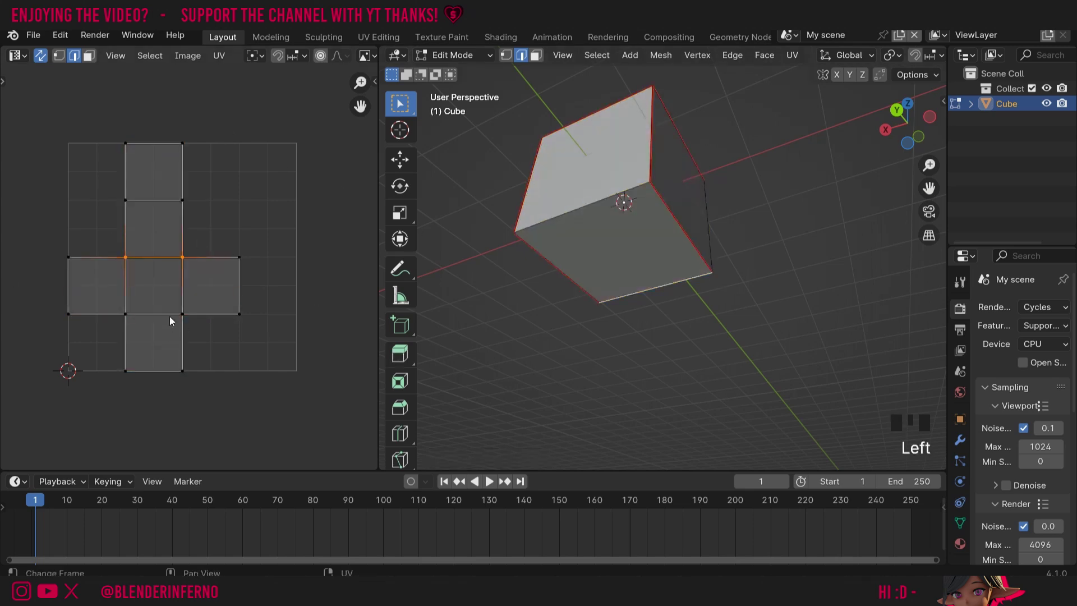
click(727, 347)
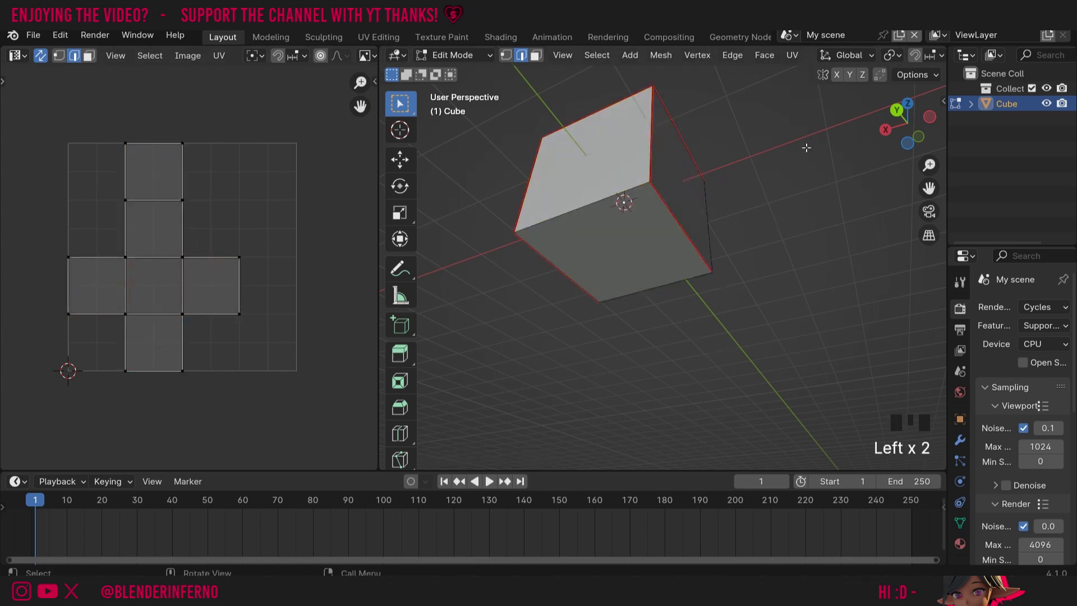
- In Object Mode, stretch the cube about 2.31 times along X into a cuboid
middle_drag(806, 148, 585, 184)
key(Tab)
scroll(715, 156, down, 3)
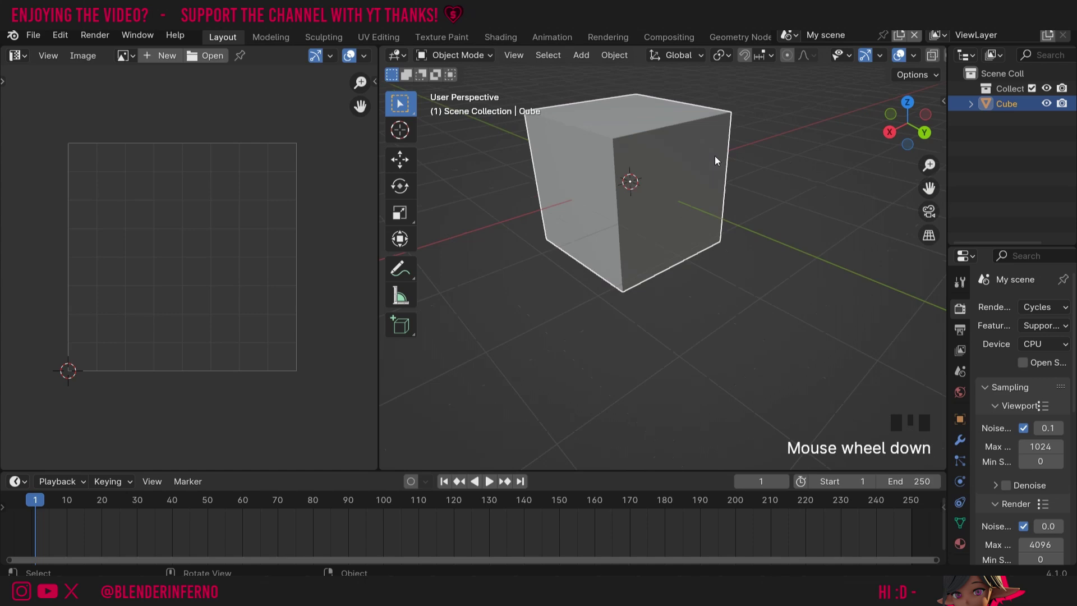
scroll(715, 160, down, 1)
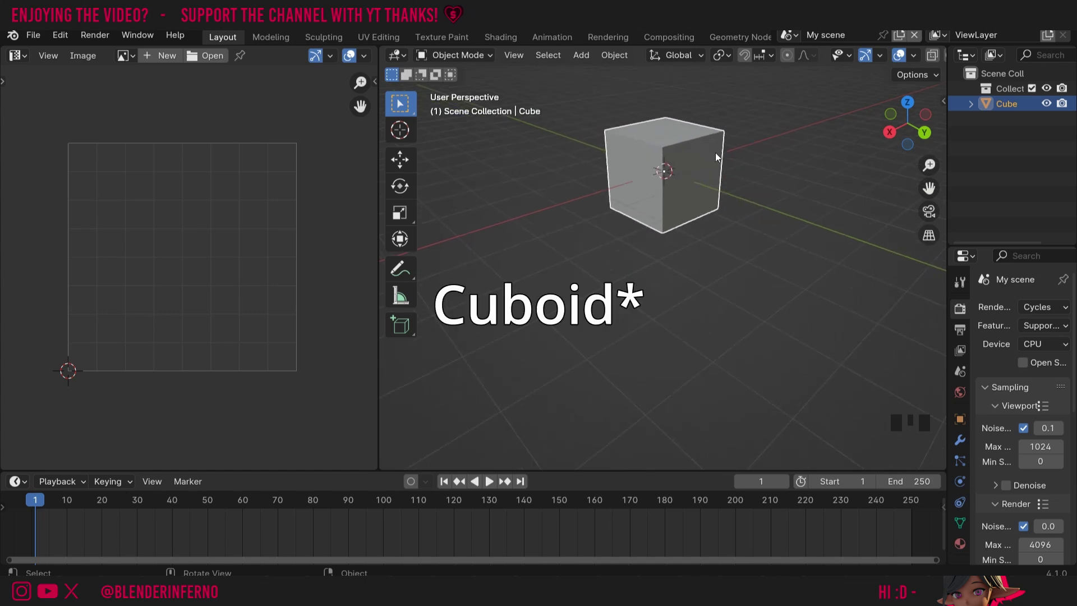
key(s)
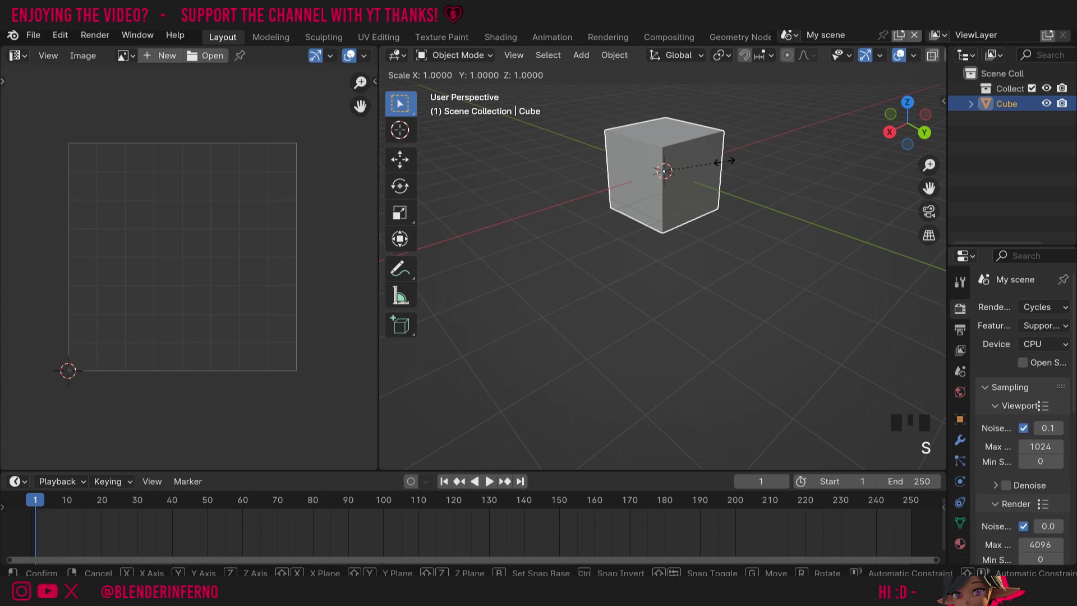
key(x)
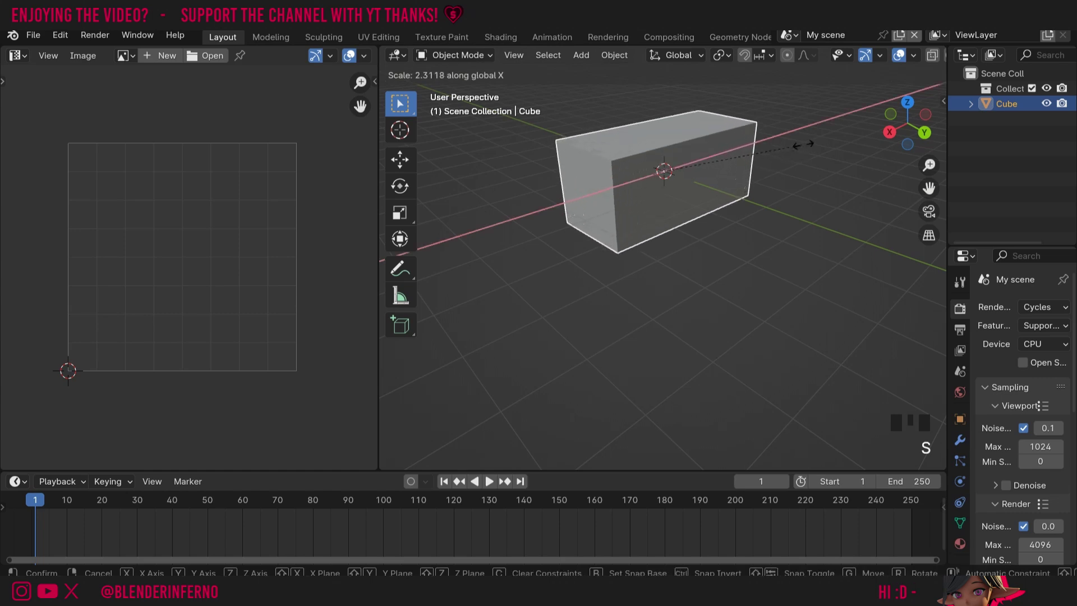
click(801, 144)
- Unwrap the whole cuboid along its seams and return to Object Mode
key(Tab)
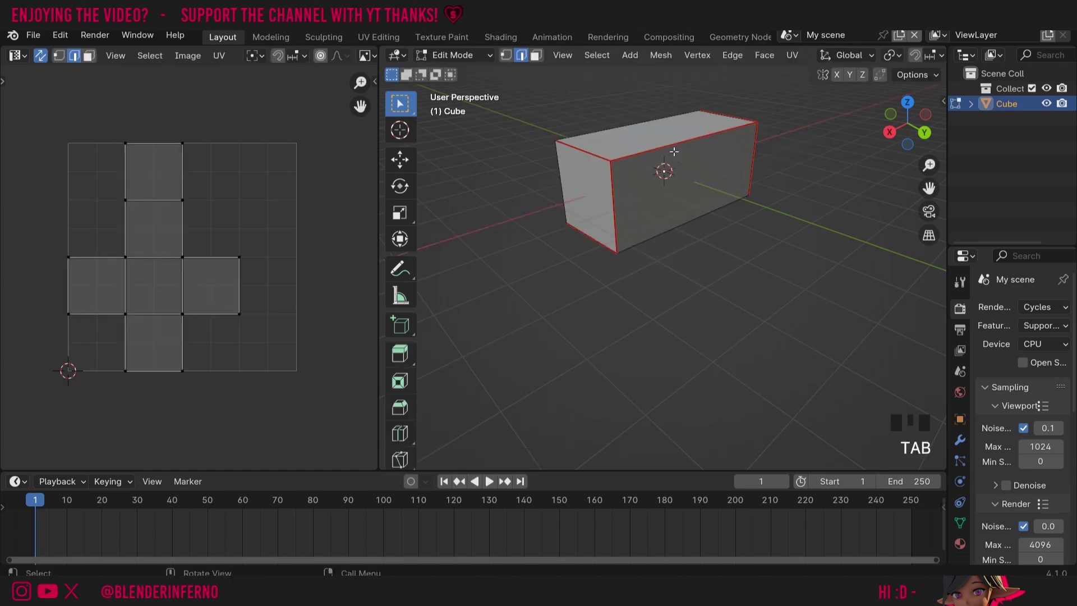
key(a)
key(u)
click(673, 151)
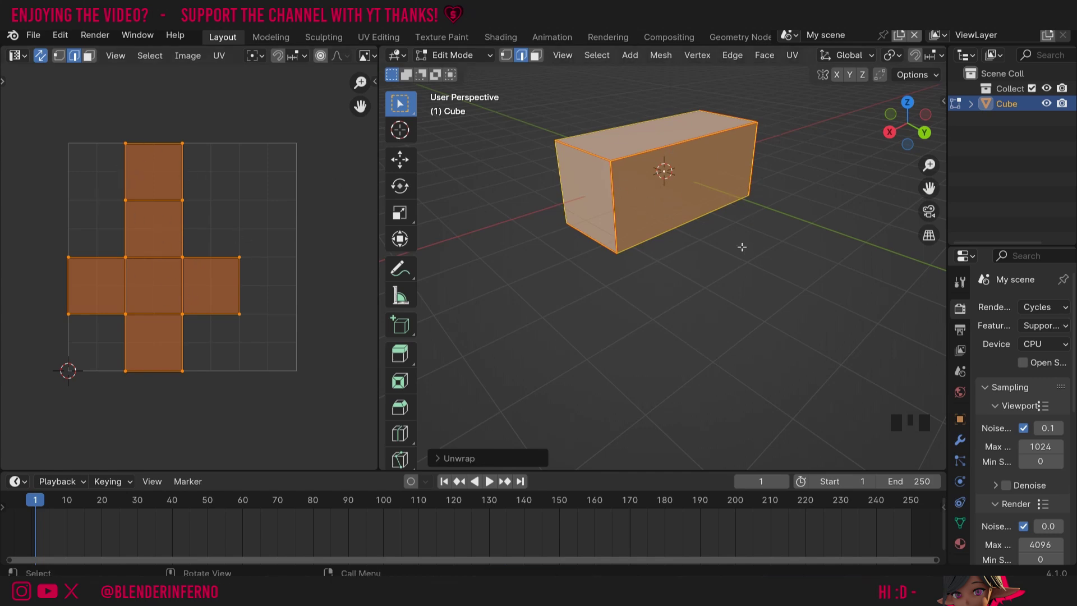
key(Tab)
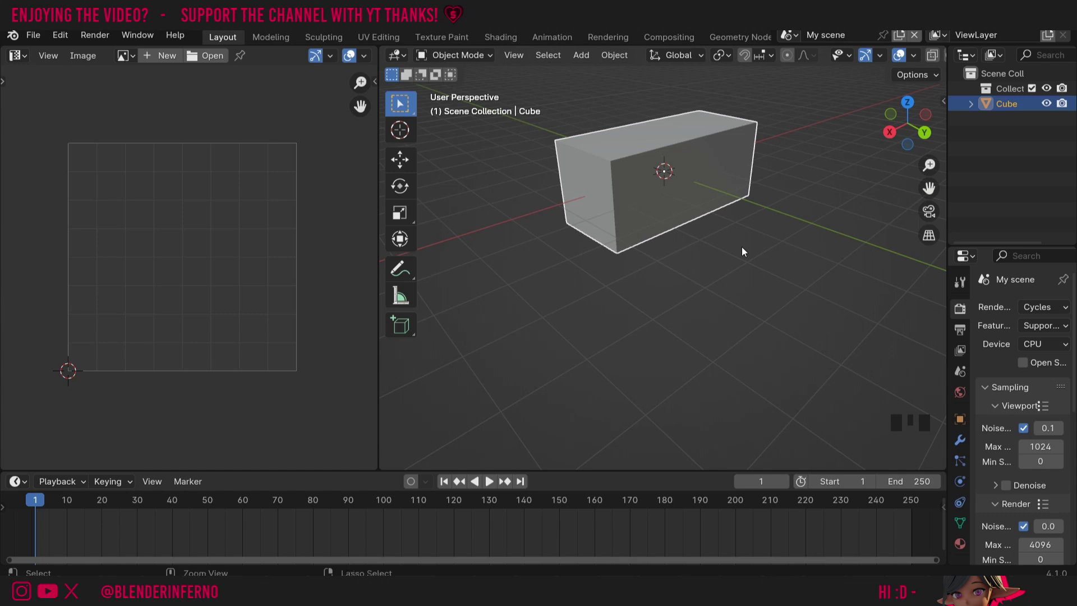
- Apply the cuboid's scale and re-unwrap all its faces, returning to Object Mode
key(ctrl+a)
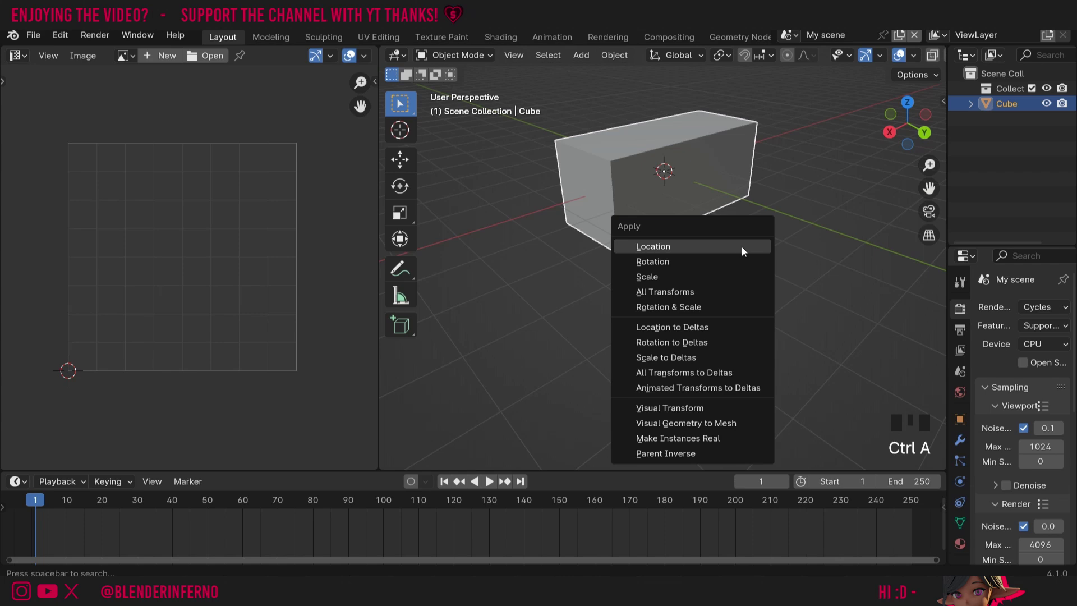
click(733, 274)
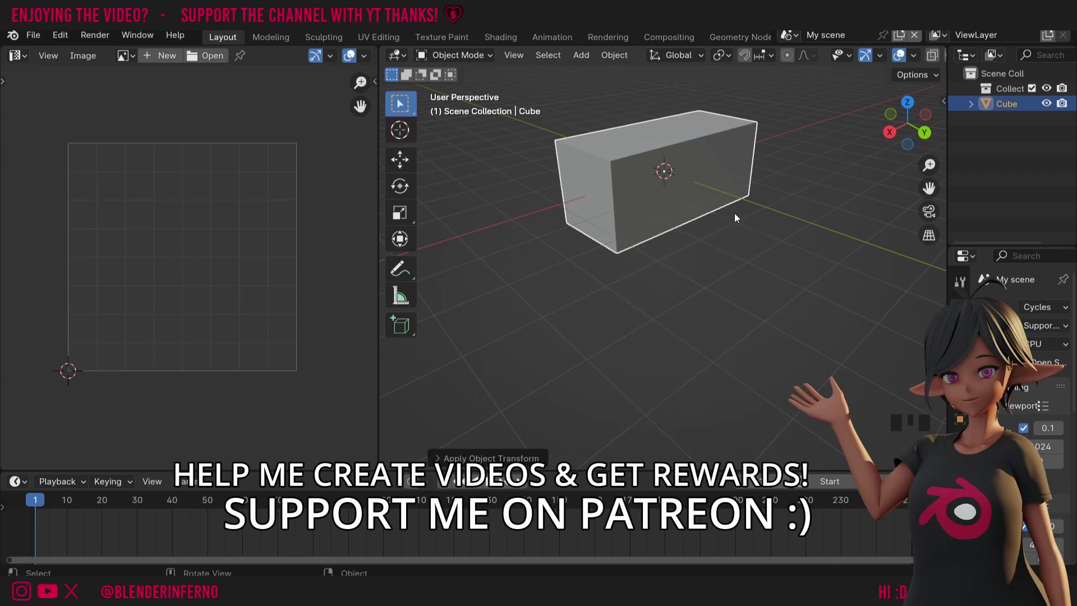
key(Tab)
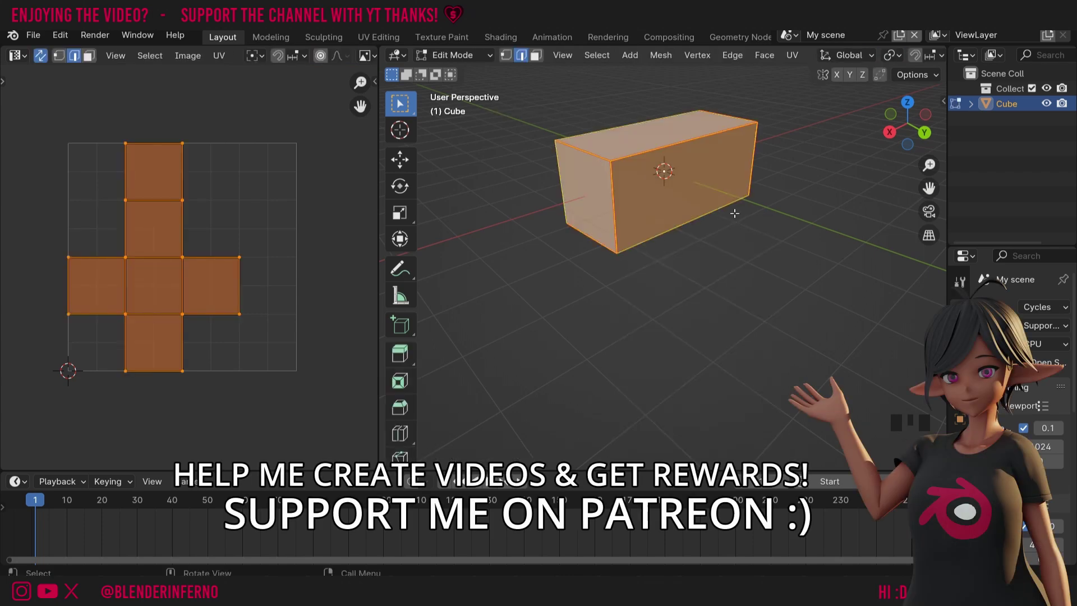
key(u)
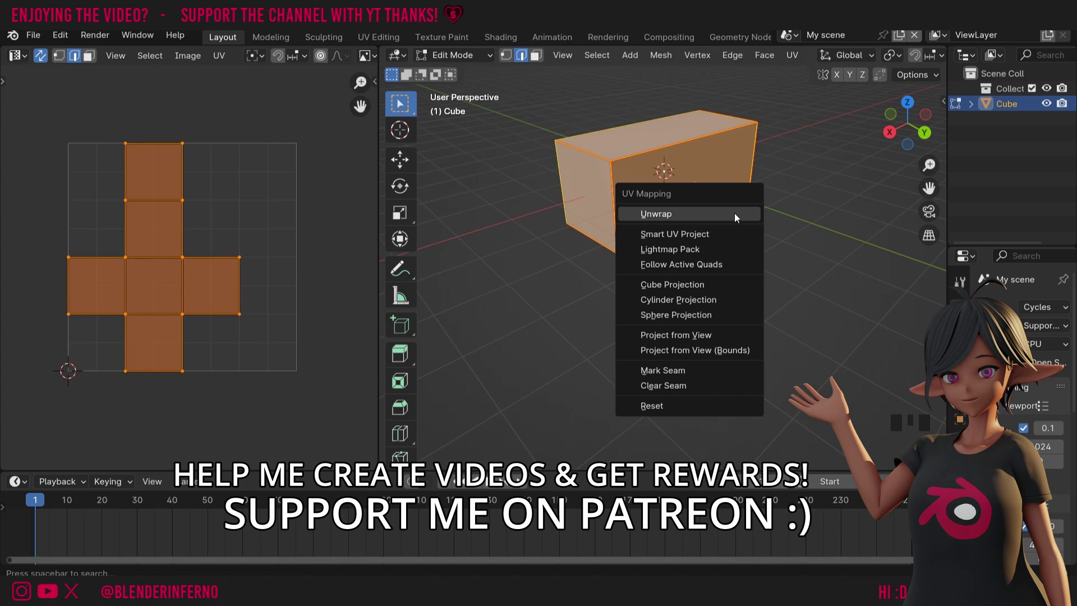
click(716, 214)
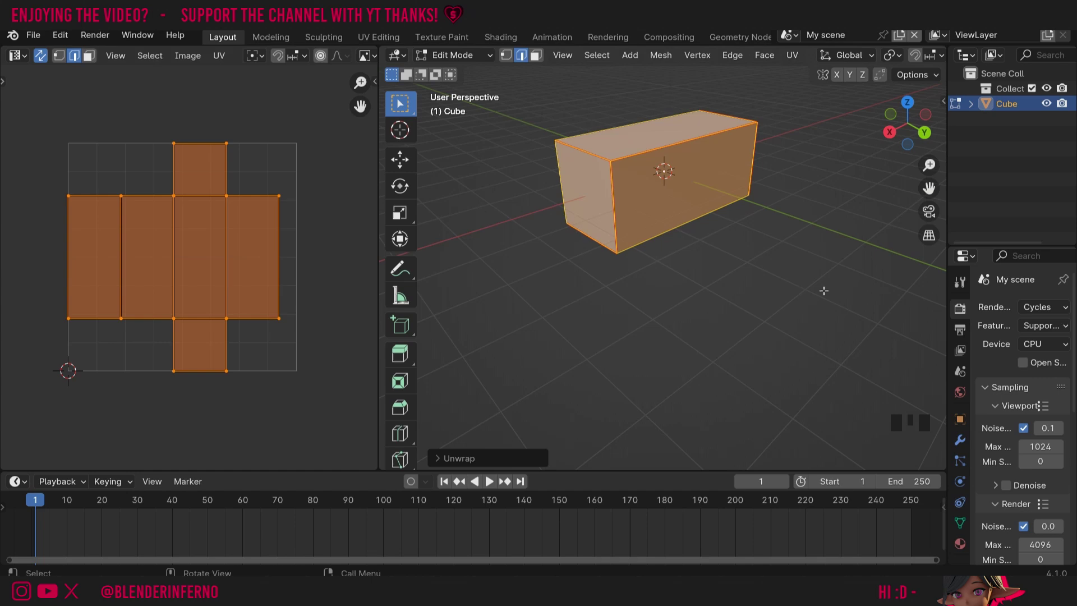
key(Tab)
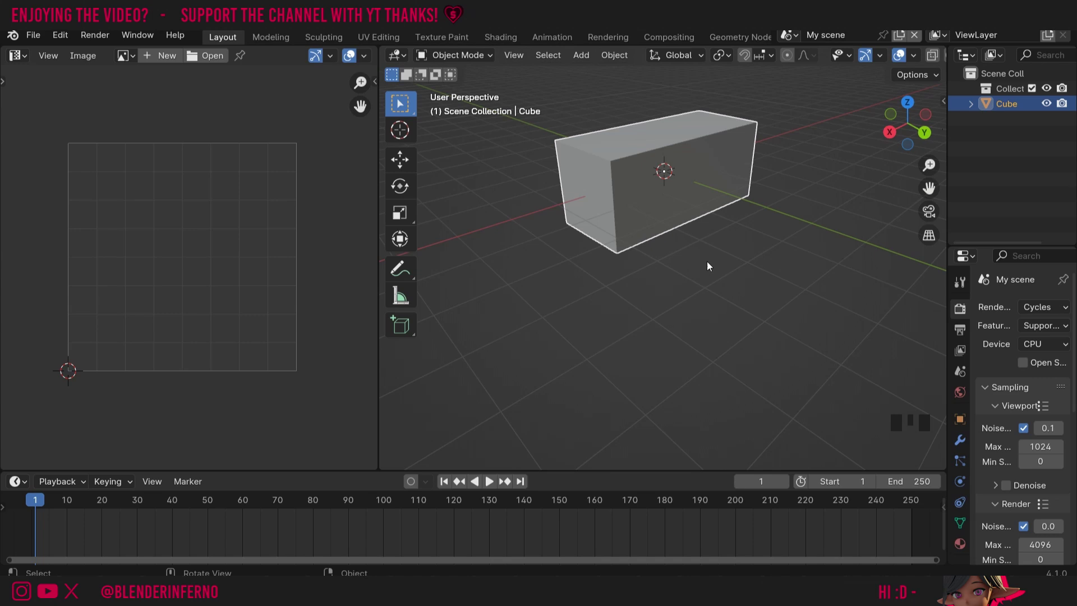
- Delete the cuboid and add a fresh mesh cube in its place
key(x)
click(668, 242)
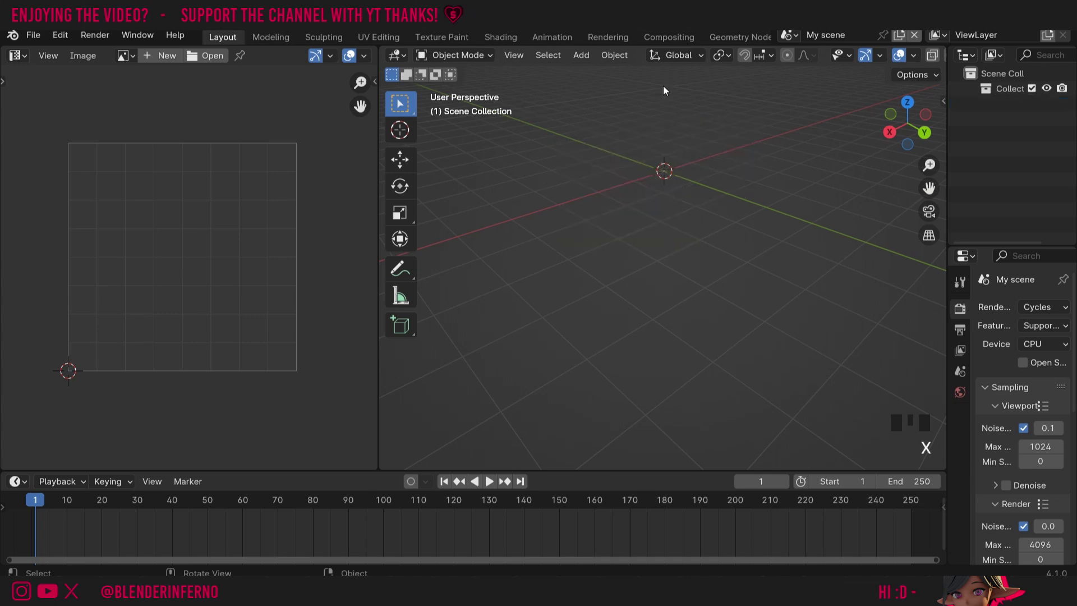
key(shift+a)
mouse_move(664, 86)
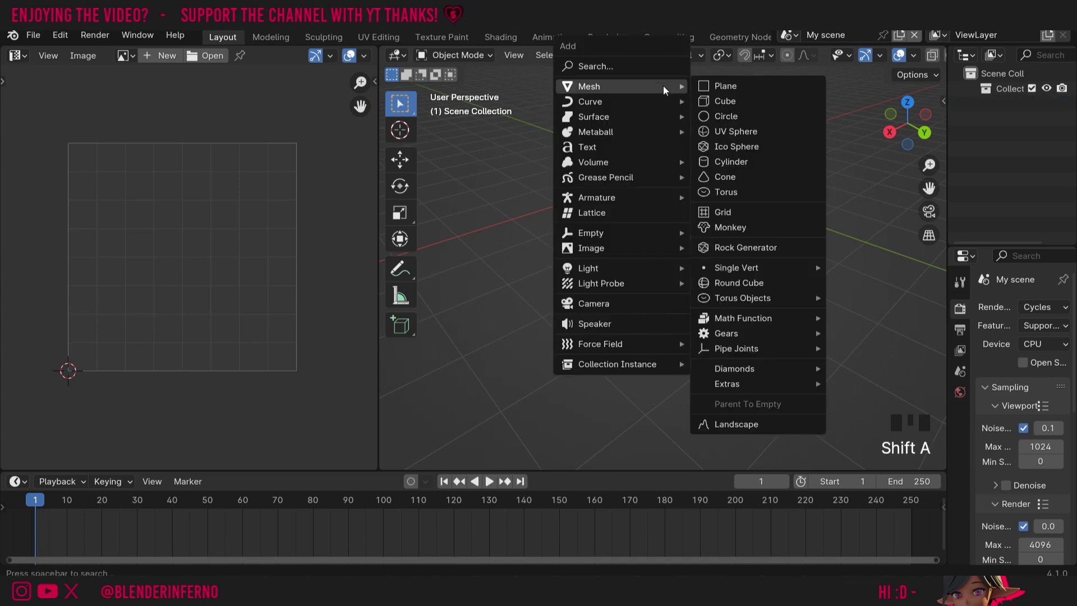
click(726, 101)
click(654, 212)
- Smart UV Project all of the new cube's faces with an Island Margin of 0.010
key(Tab)
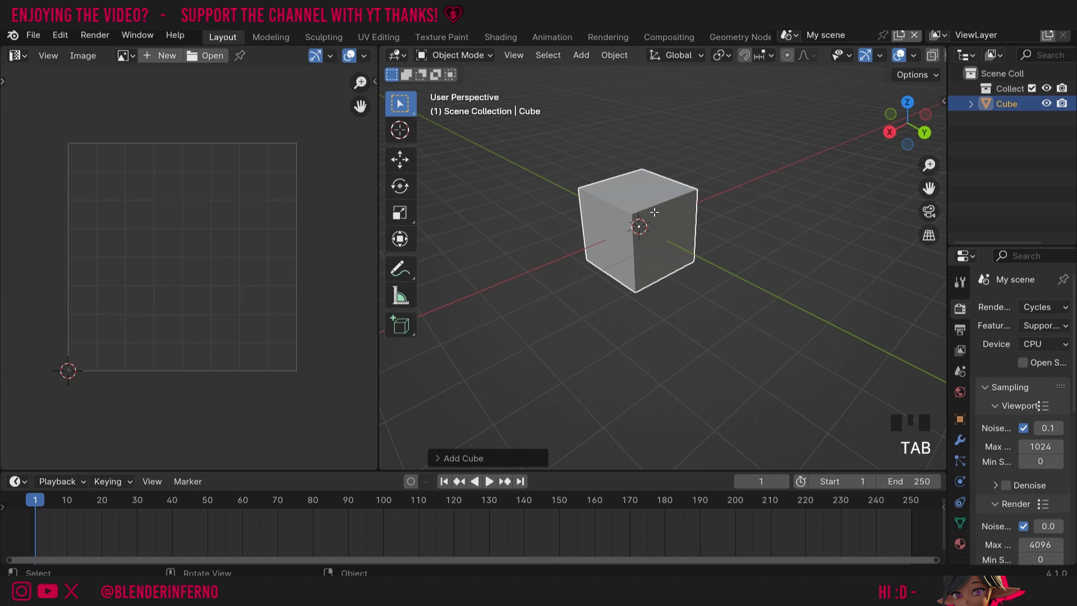
key(a)
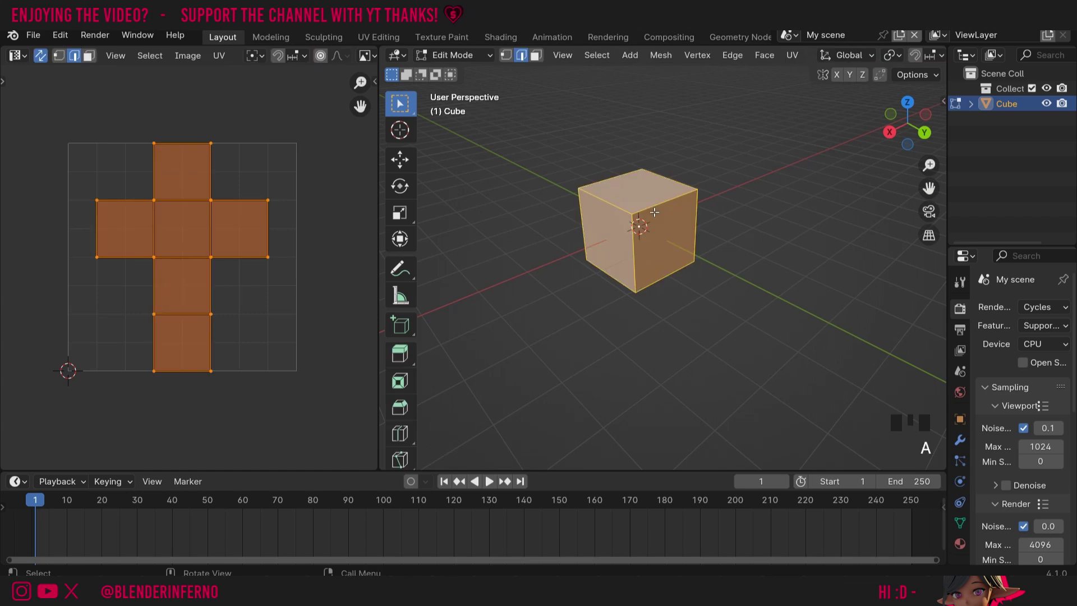
key(u)
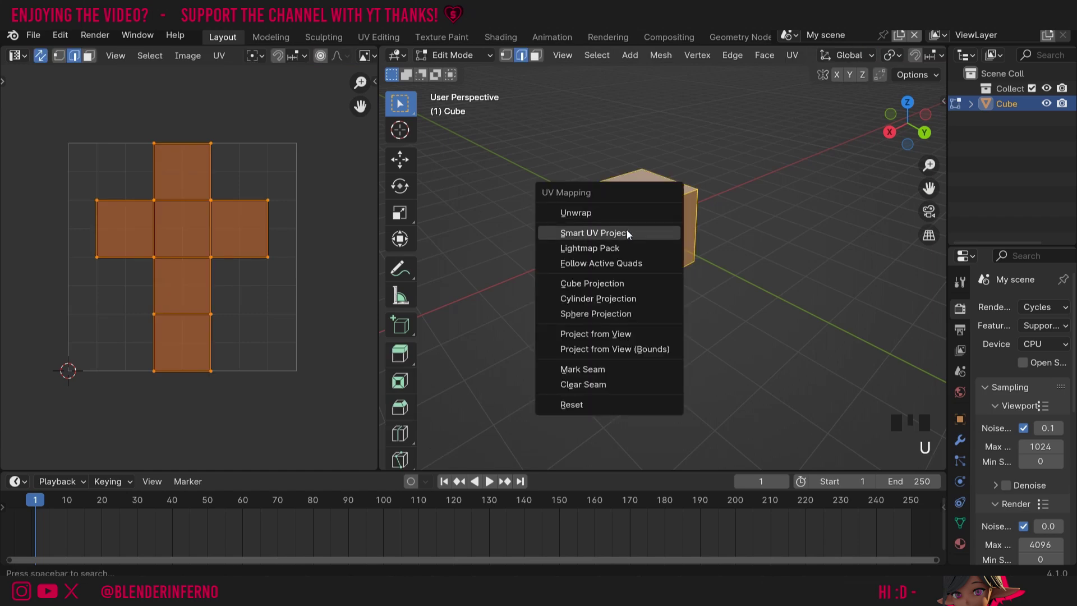
click(624, 230)
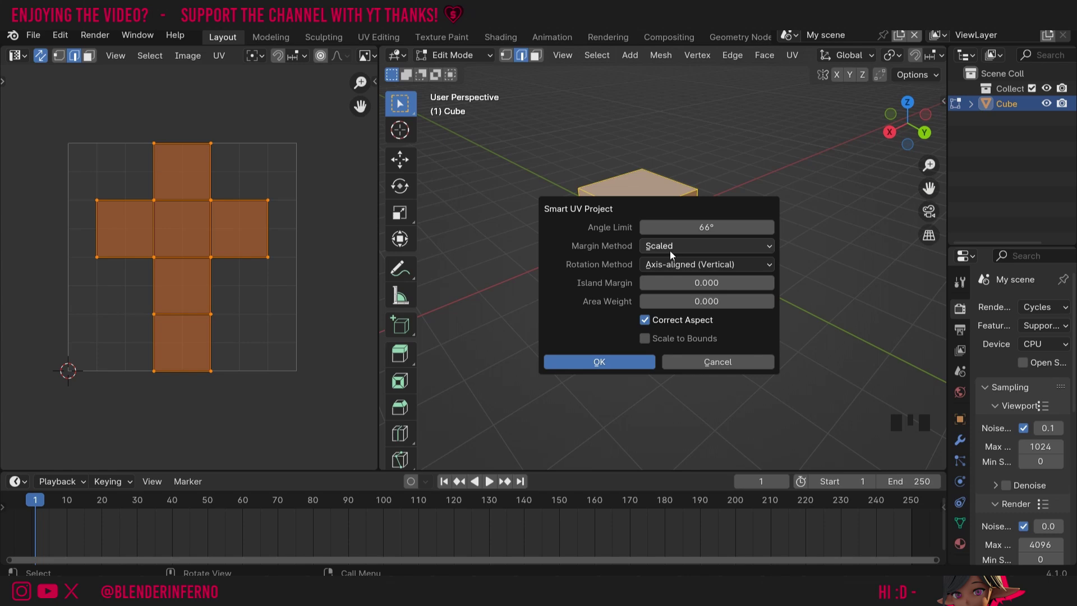
double_click(726, 285)
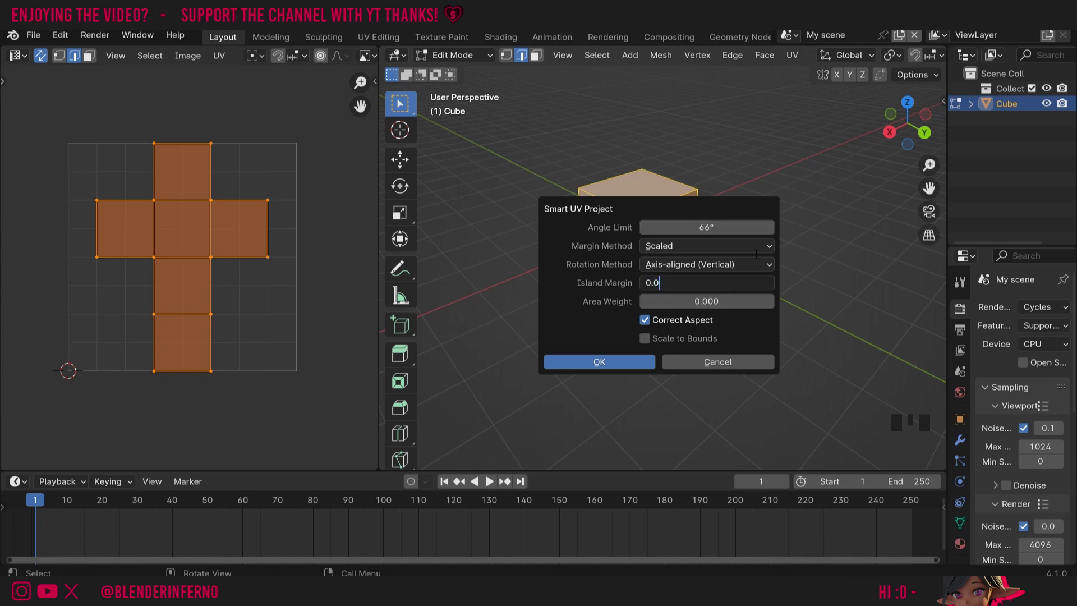
text(1)
key(Return)
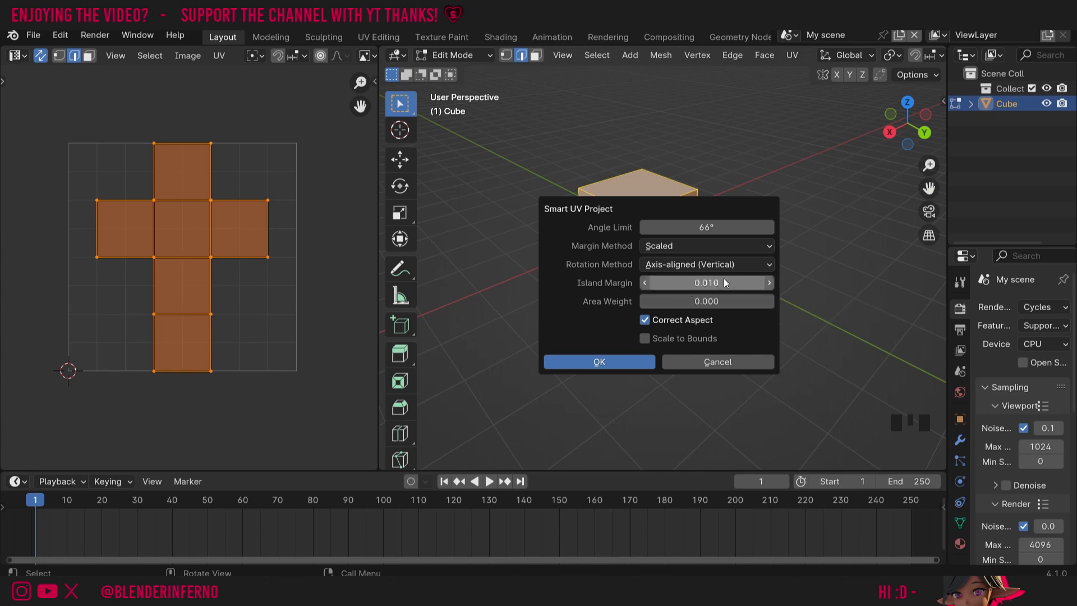
click(609, 363)
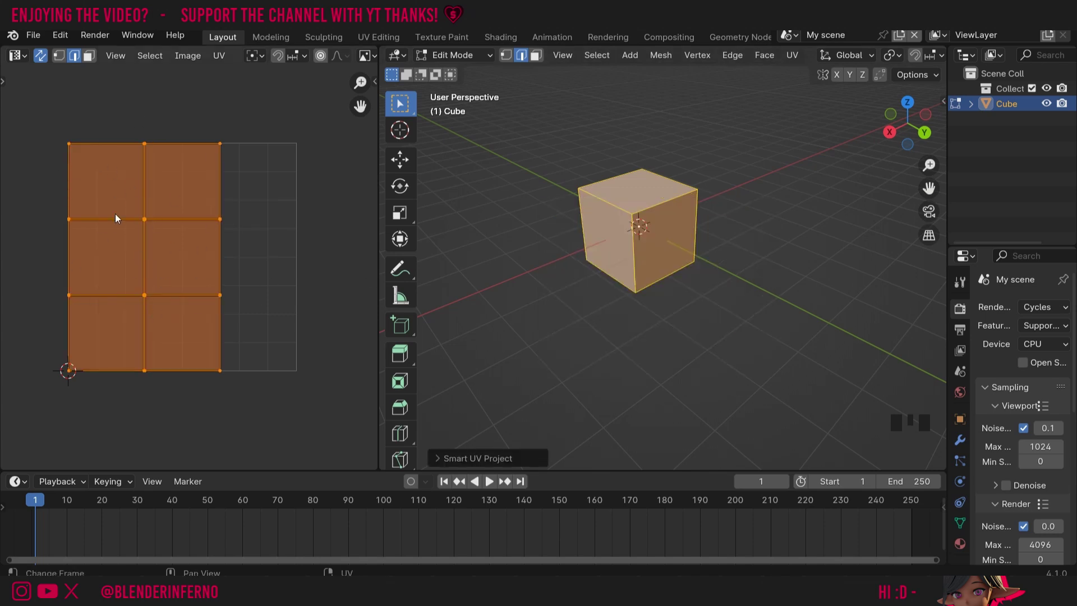
scroll(181, 290, up, 8)
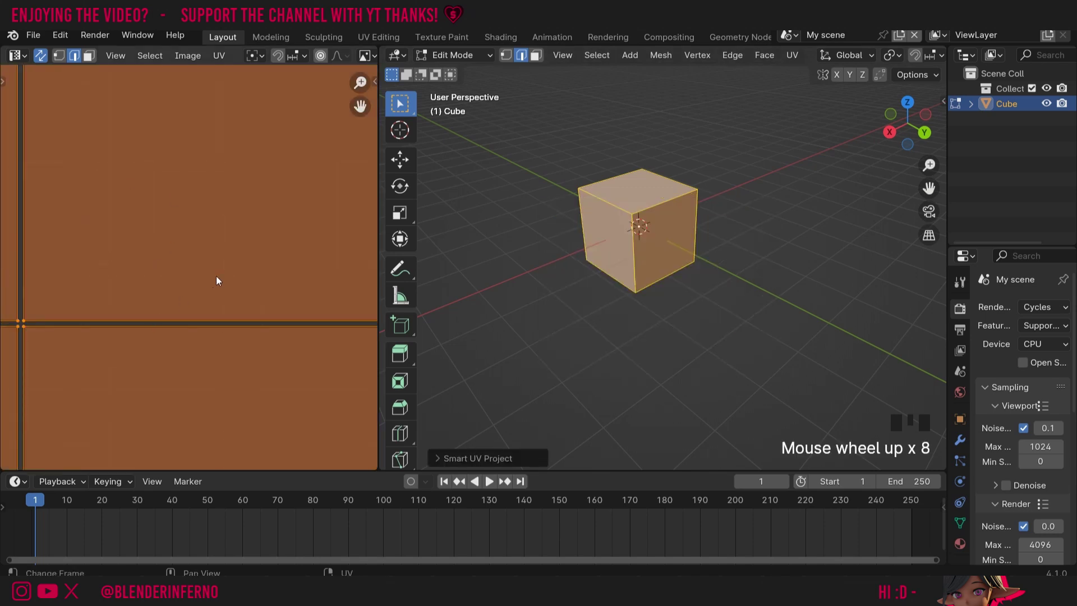
scroll(218, 281, down, 8)
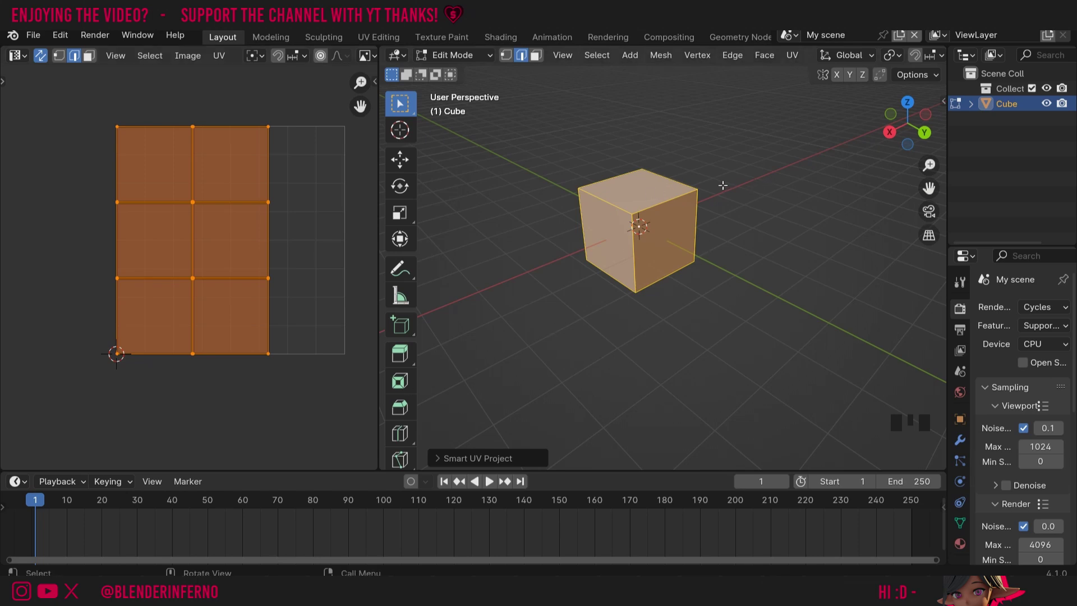
key(Tab)
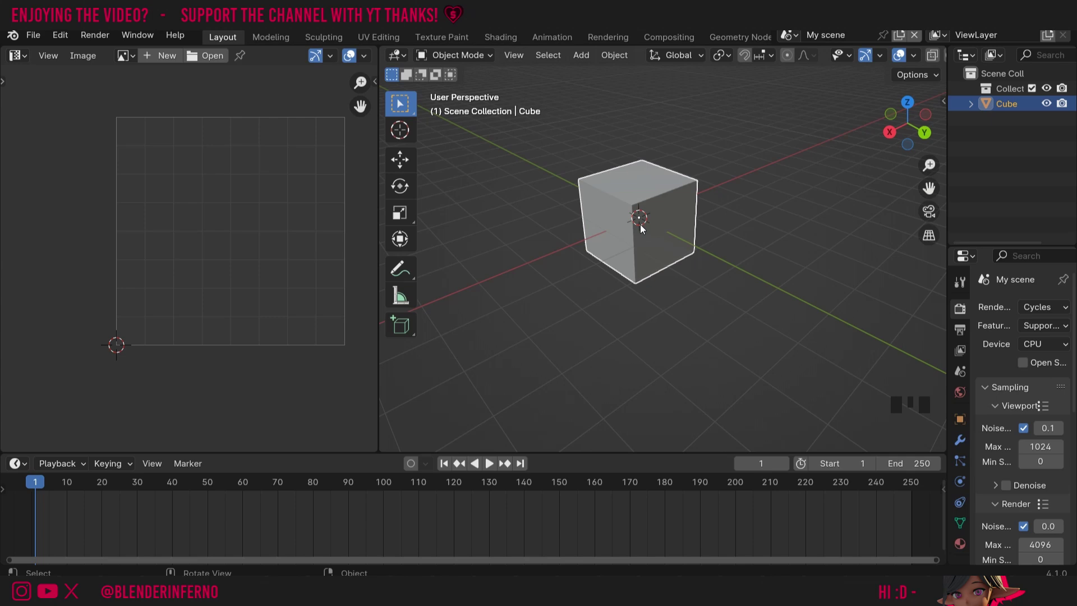
key(Tab)
key(a)
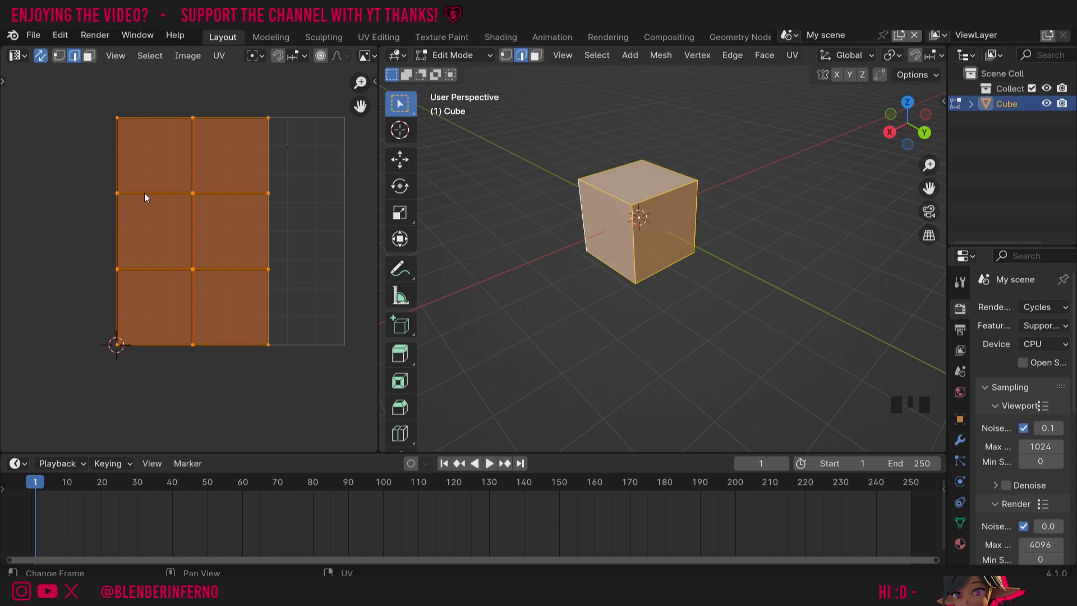
scroll(232, 160, up, 2)
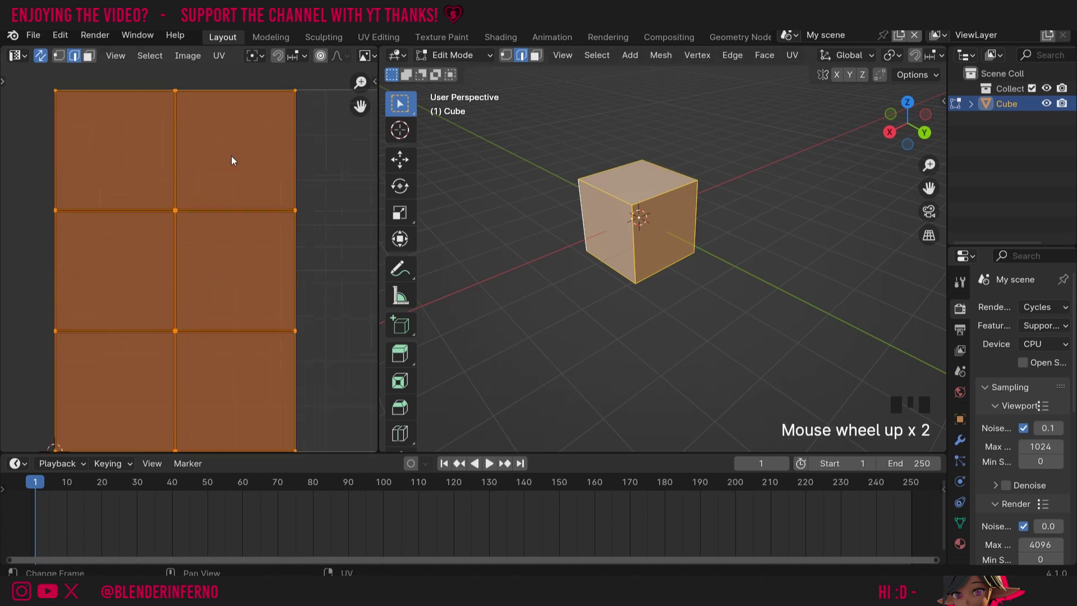
scroll(232, 160, down, 1)
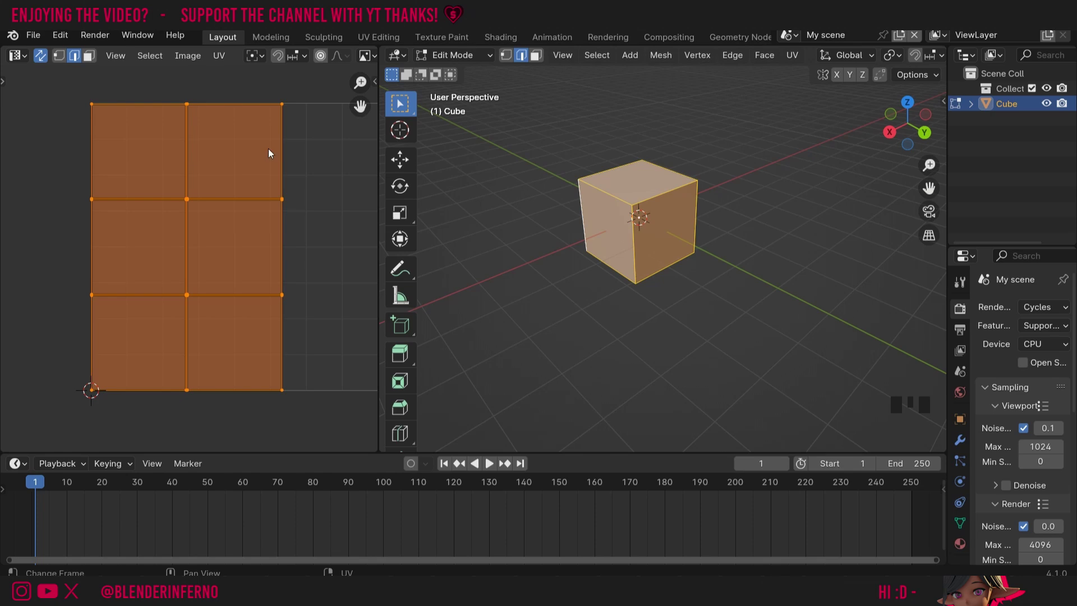
drag(360, 106, 329, 114)
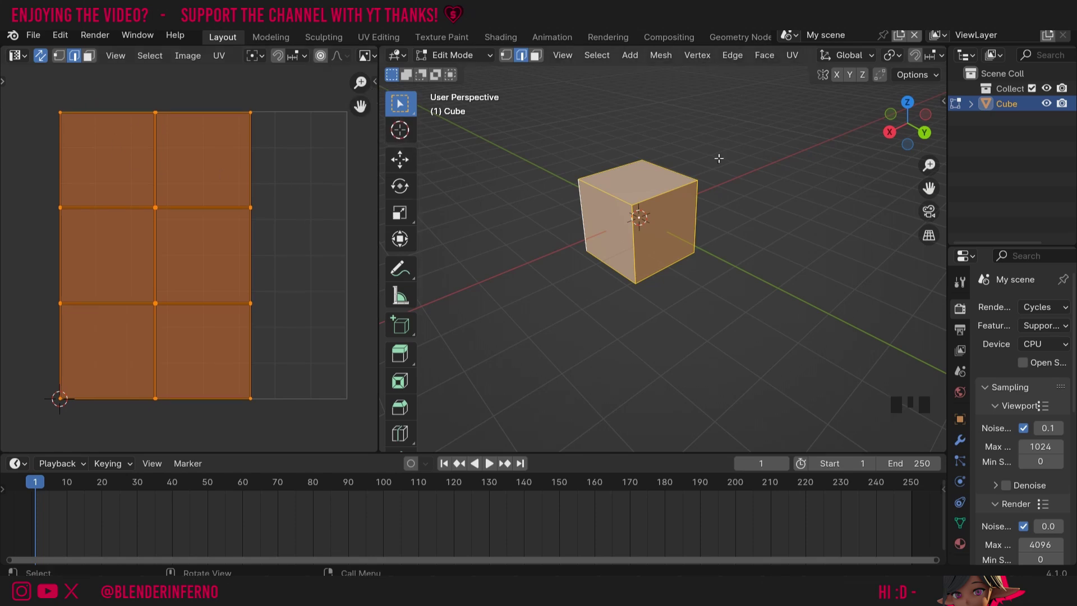